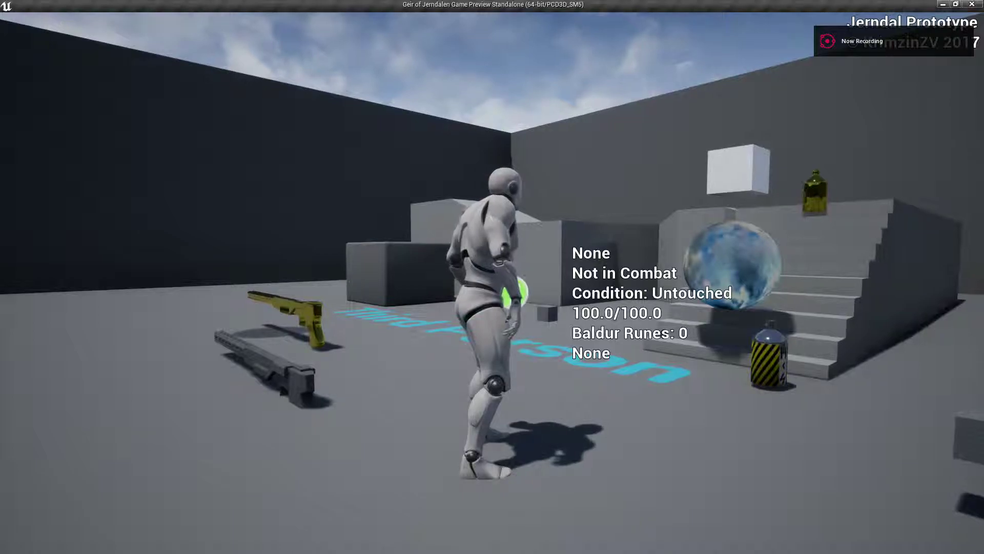
Equip the Magnus great-hammer from the weapon wheel and pick up two Baldur Runes
{"action": "key", "text": "Tab"}
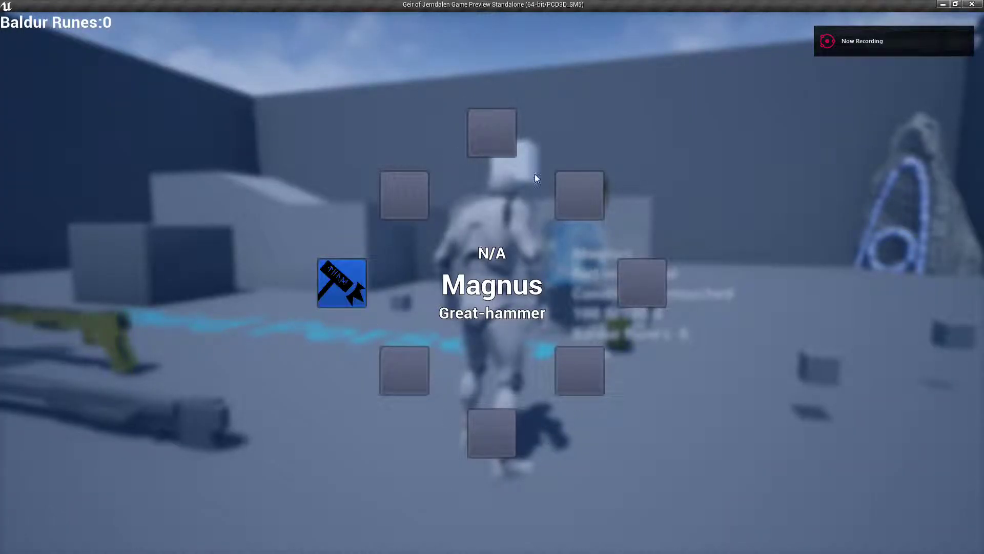
{"action": "key", "text": "Tab"}
{"action": "key", "text": "w"}
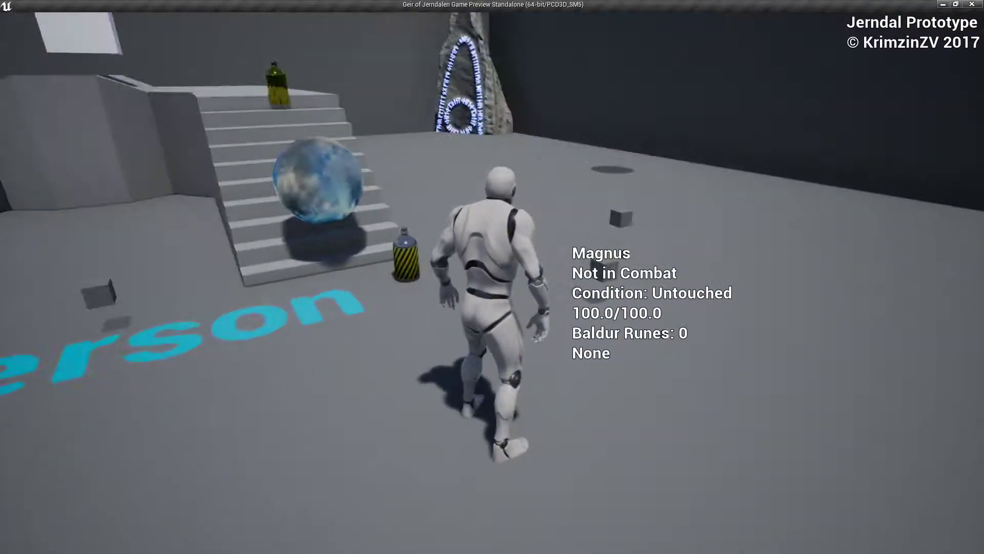
{"action": "key", "text": "Tab"}
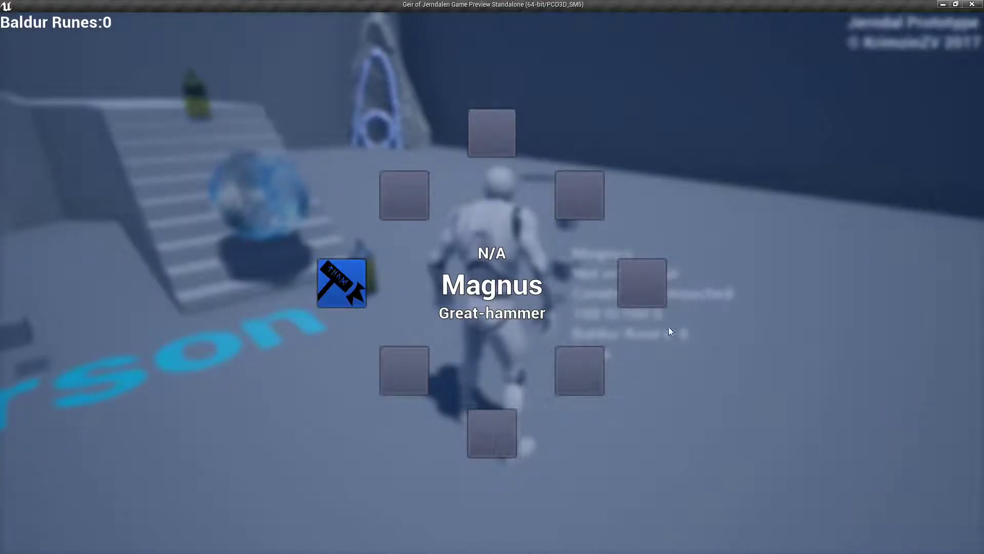
{"action": "key", "text": "Tab"}
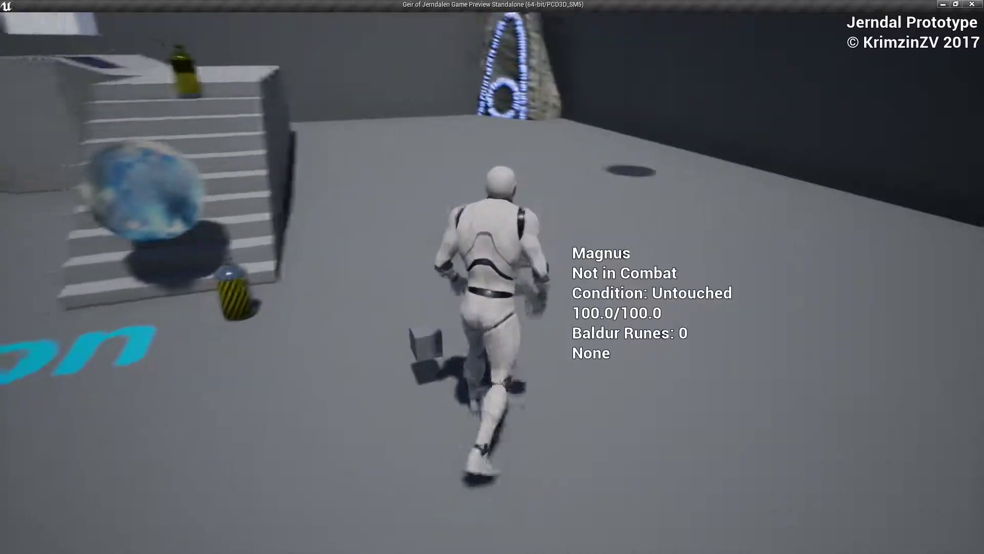
{"action": "key", "text": "Tab"}
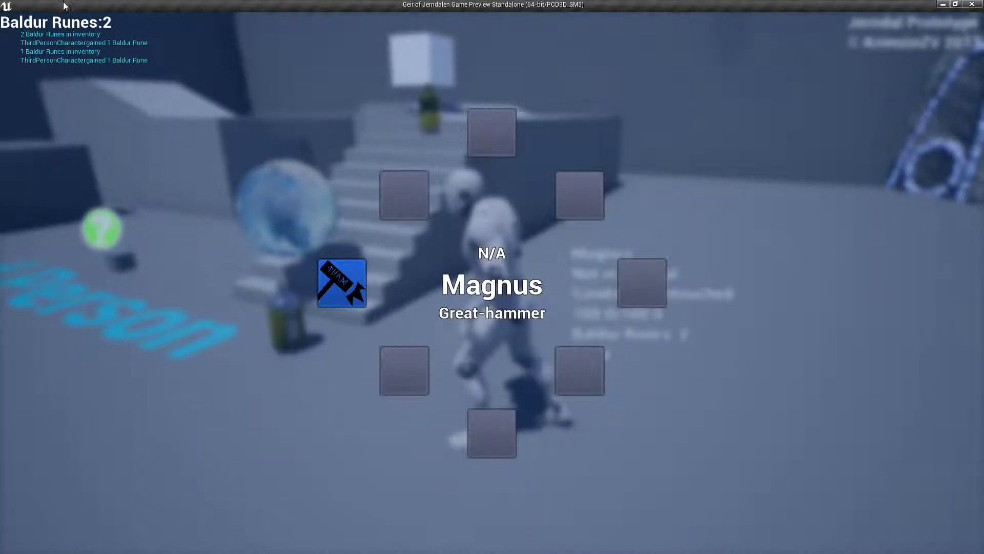
Collect a third rune, place two rune circles by the obelisk, then gather one more rune
{"action": "key", "text": "Tab"}
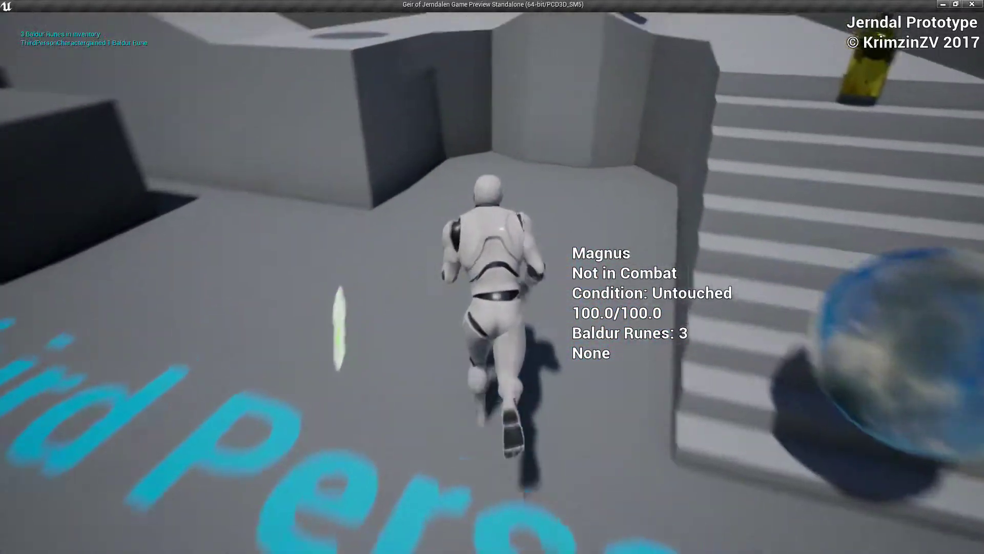
{"action": "key", "text": "e"}
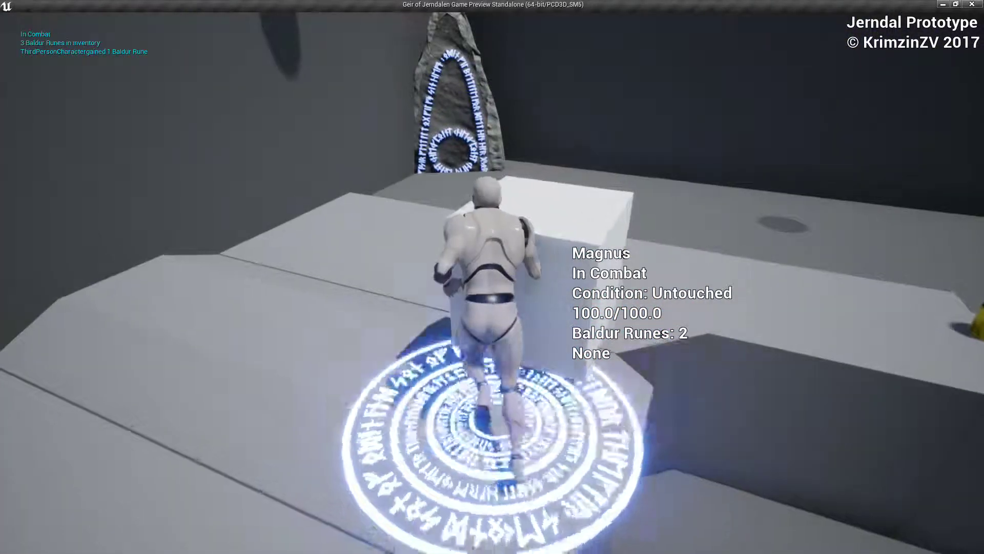
{"action": "key", "text": "e"}
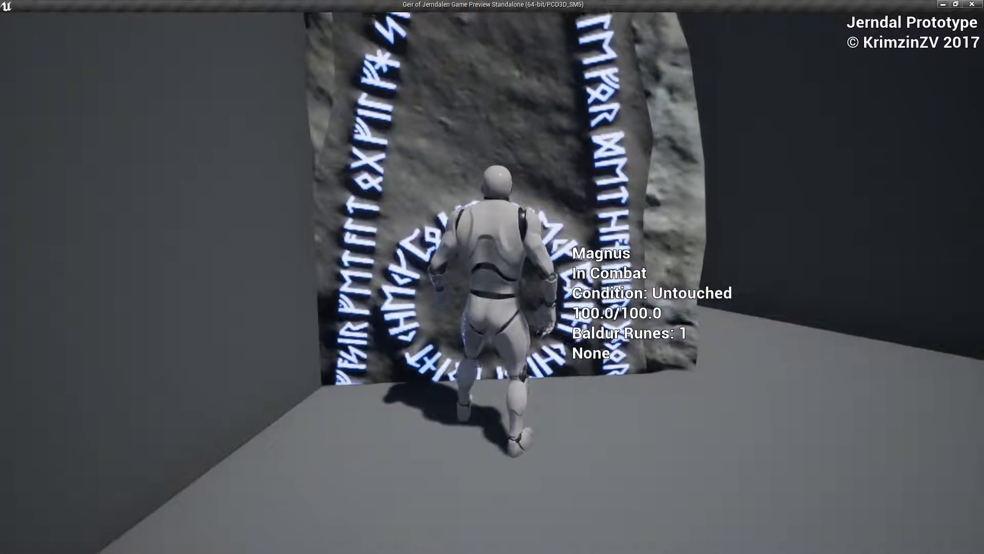
{"action": "key", "text": "w"}
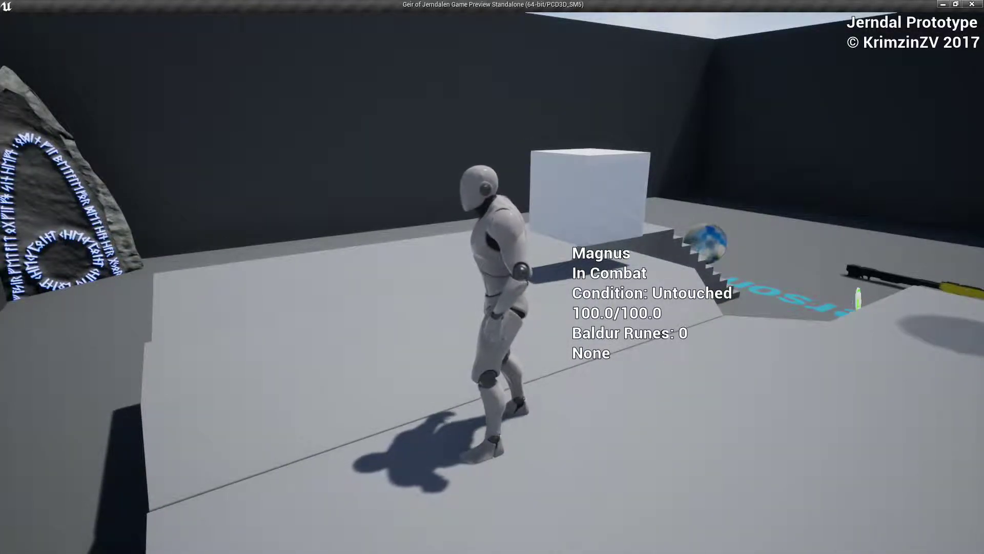
{"action": "key", "text": "w"}
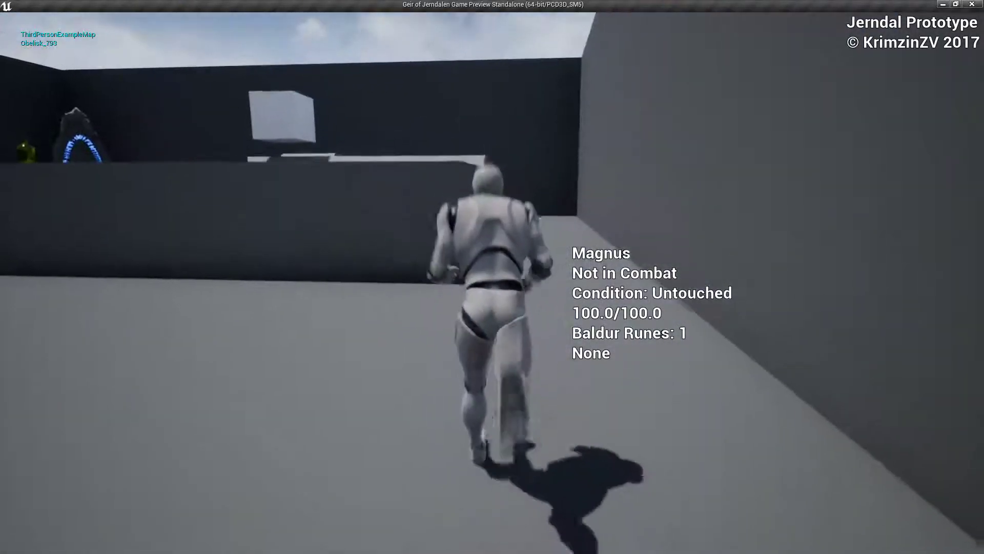
Place a rune circle with the last Baldur Rune, then take damage until the bleedout countdown starts
{"action": "key", "text": "e"}
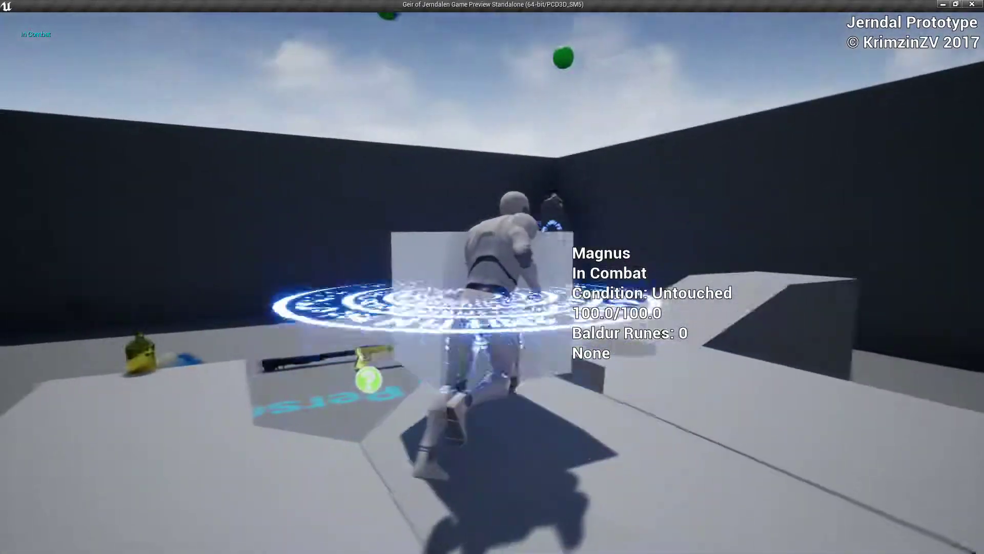
{"action": "key", "text": "Tab"}
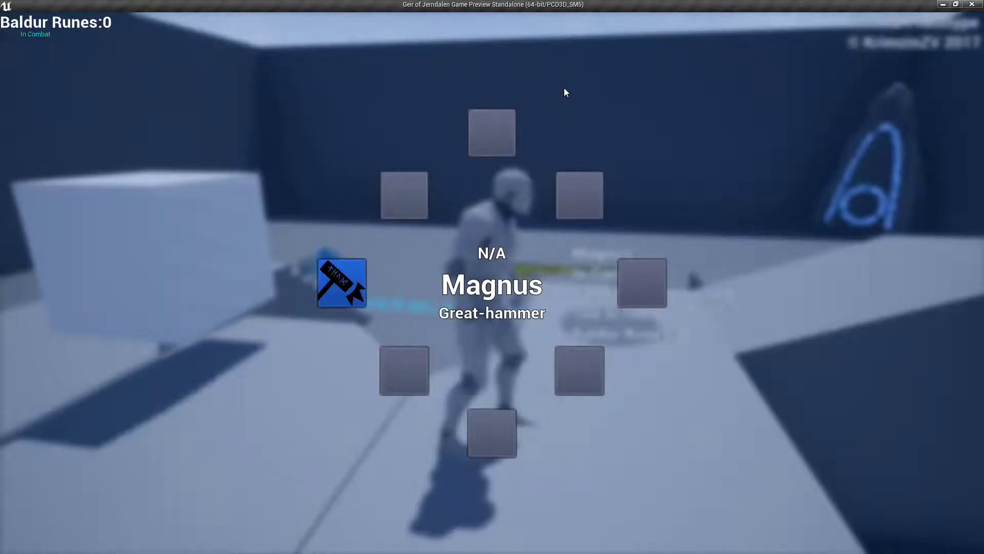
{"action": "key", "text": "Tab"}
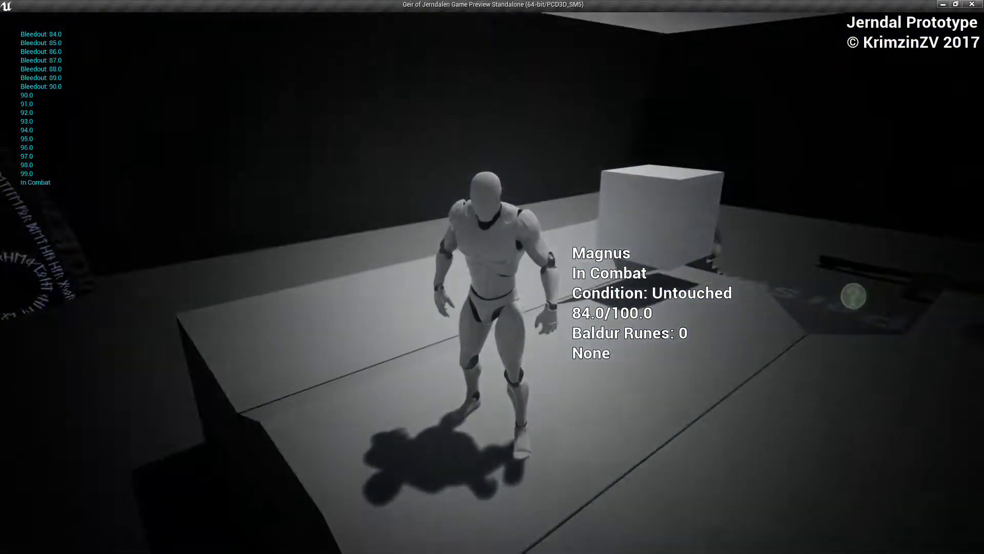
Bleed out, respawn Bled at 50/100 health, and find the Skytevåpen musket in the weapon wheel
{"action": "key", "text": "Tab"}
{"action": "key", "text": "Tab"}
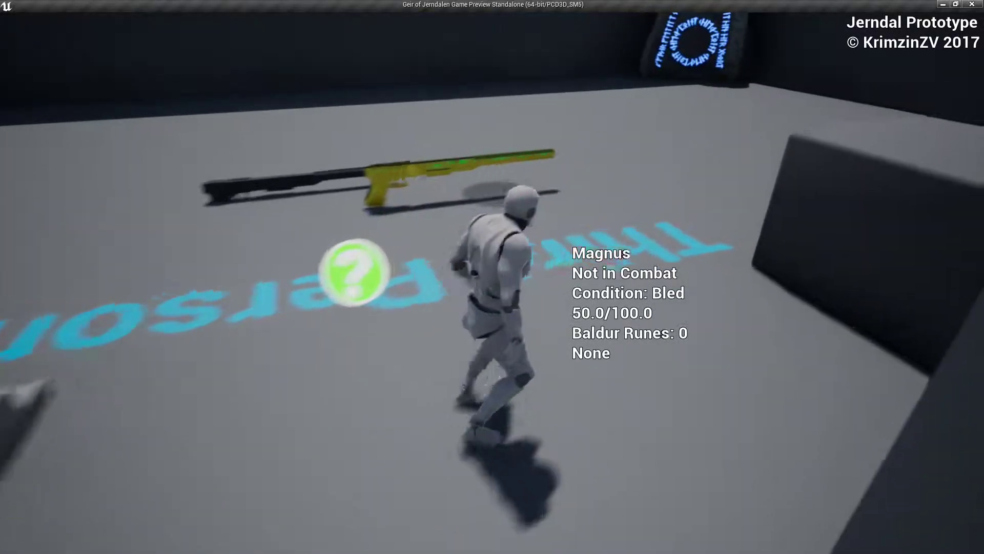
{"action": "key", "text": "Tab"}
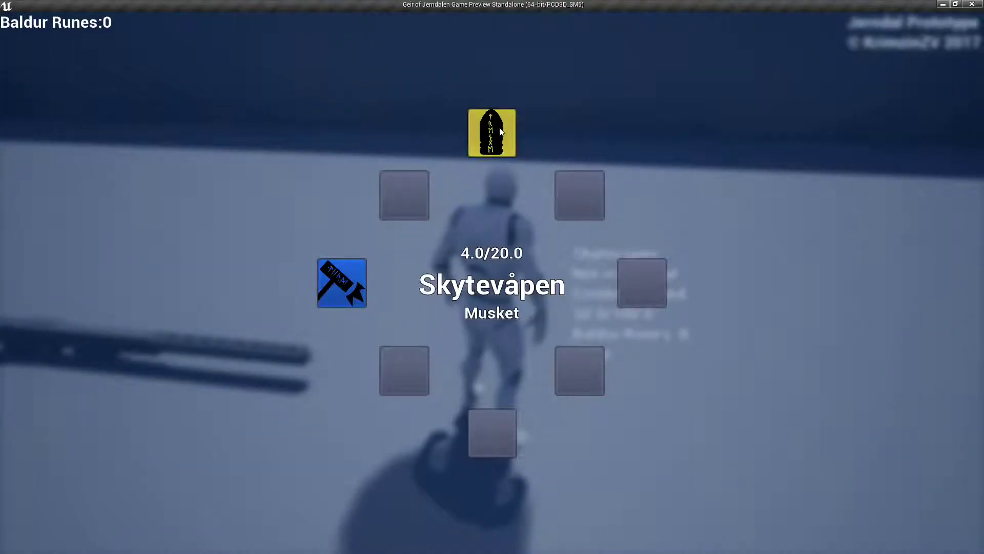
Equip the Skytevåpen musket from the weapon wheel
{"action": "left_click", "coordinate": [502, 132]}
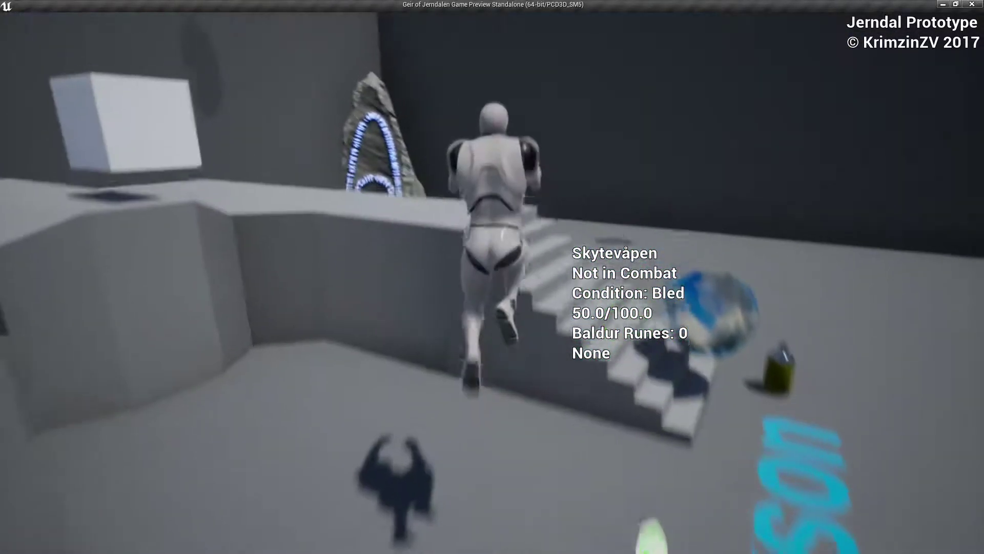
{"action": "key", "text": "Tab"}
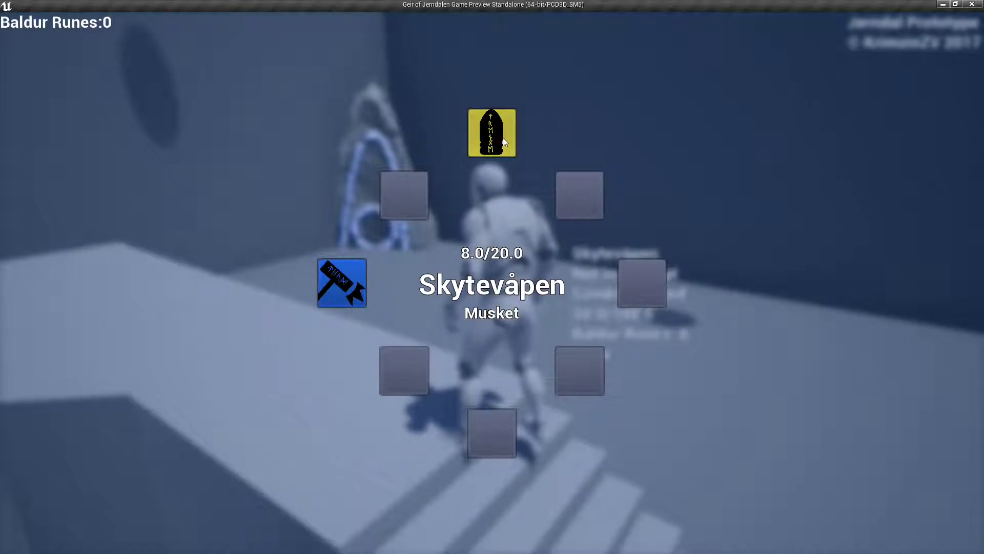
{"action": "left_click", "coordinate": [503, 137]}
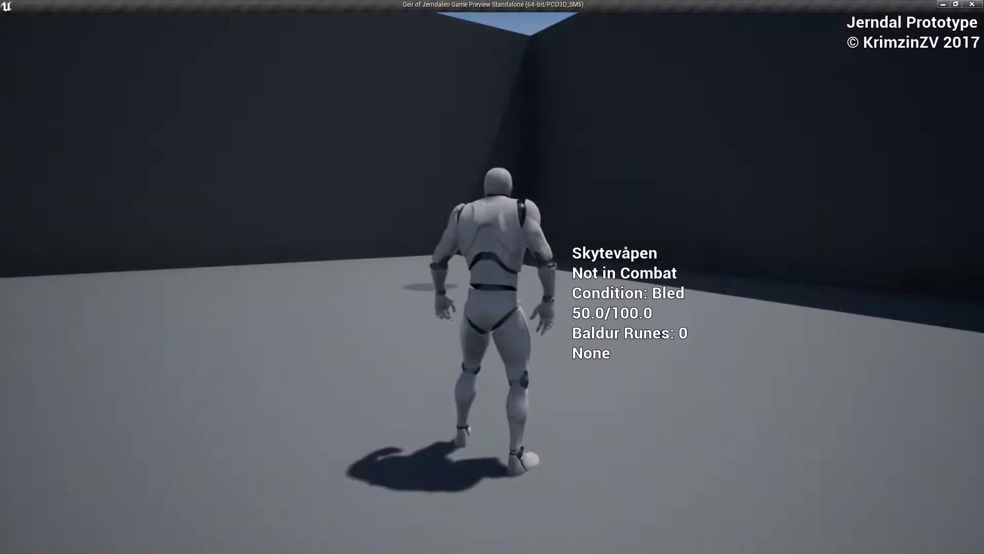
Equip the Dragon's Tongue flamethrower, climb the stairs, and view the new Raven Claw slot
{"action": "key", "text": "Tab"}
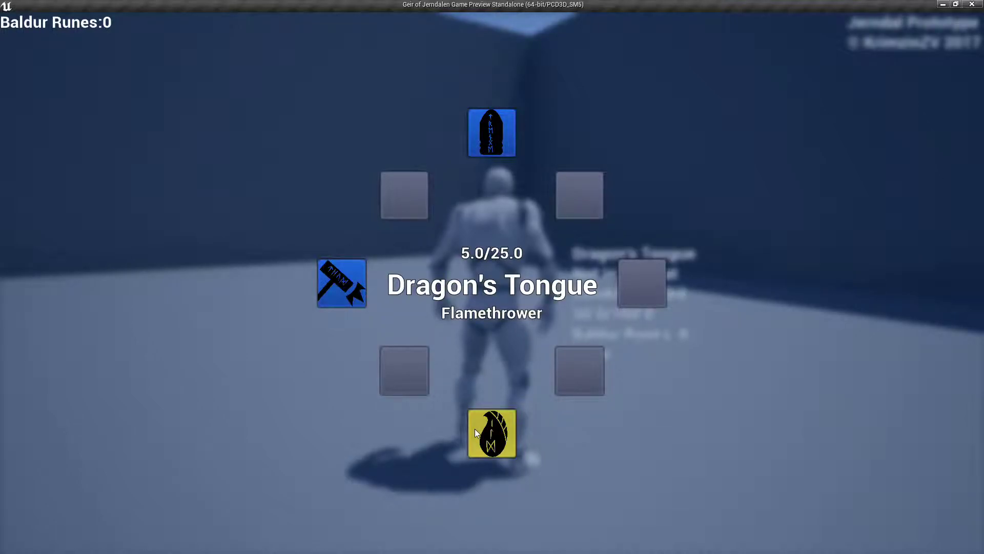
{"action": "left_click", "coordinate": [475, 428]}
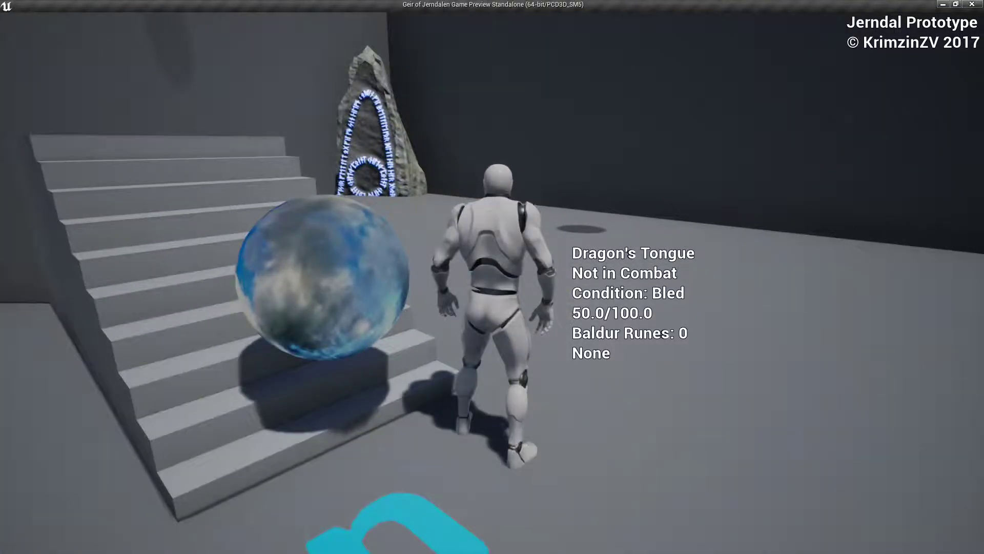
{"action": "key", "text": "Tab"}
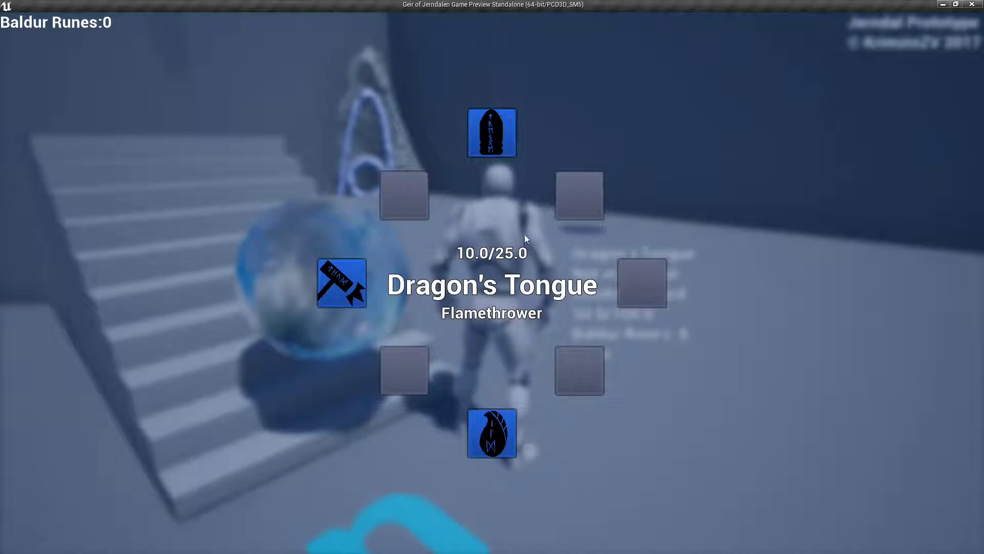
{"action": "key", "text": "Tab"}
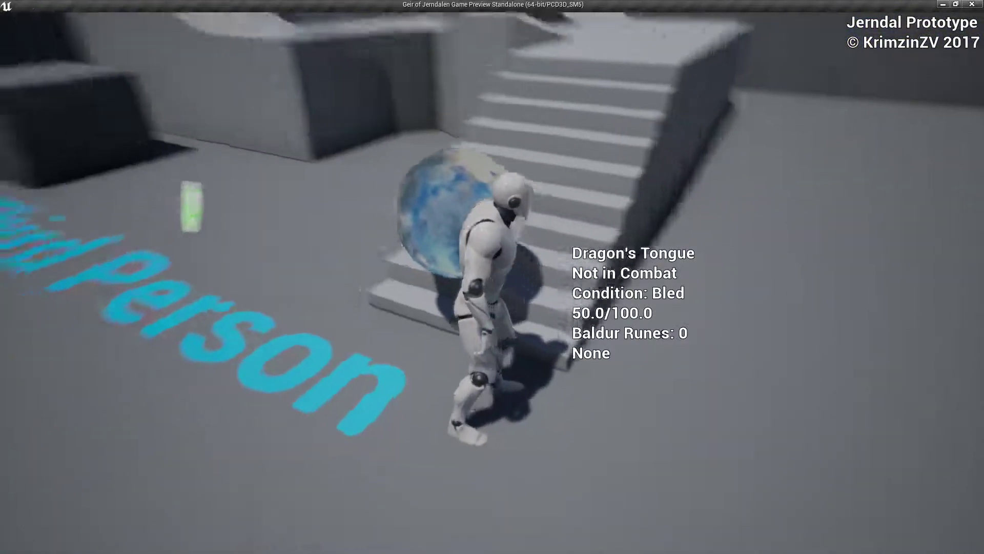
{"action": "key", "text": "Tab"}
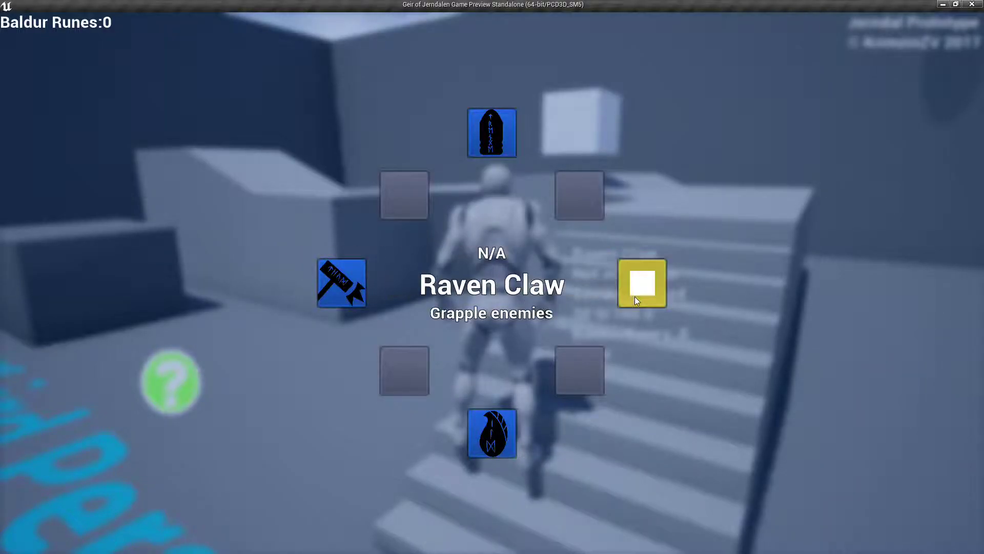
Equip the Raven Claw, jump, and chain five grapple pulls between the green targets
{"action": "left_click", "coordinate": [635, 297]}
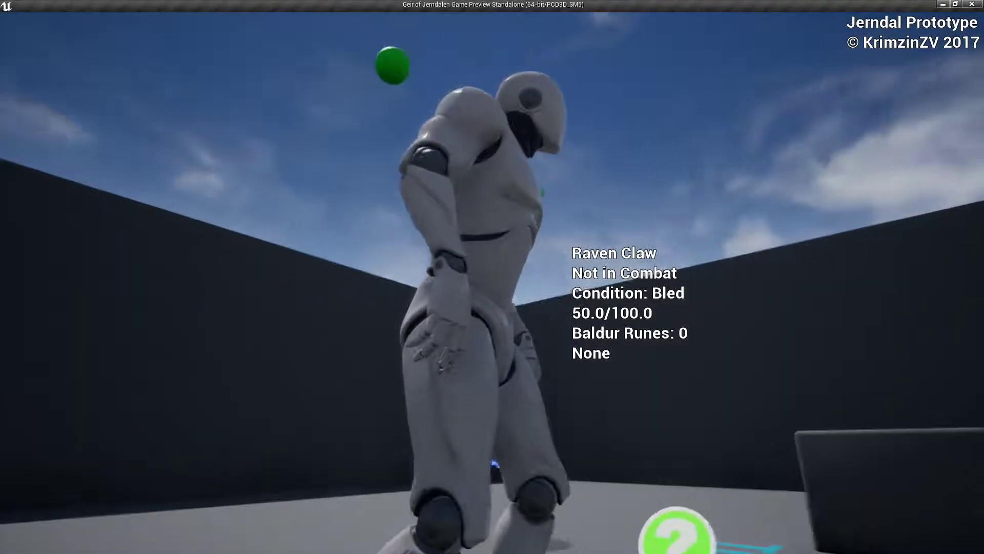
{"action": "key", "text": "space"}
{"action": "key", "text": "e"}
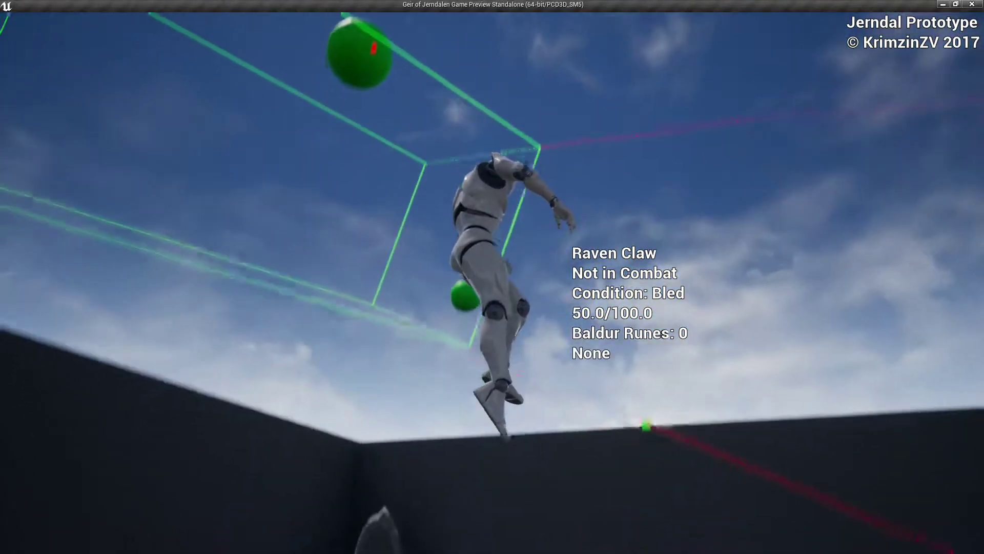
{"action": "key", "text": "e"}
{"action": "key", "text": "e"}
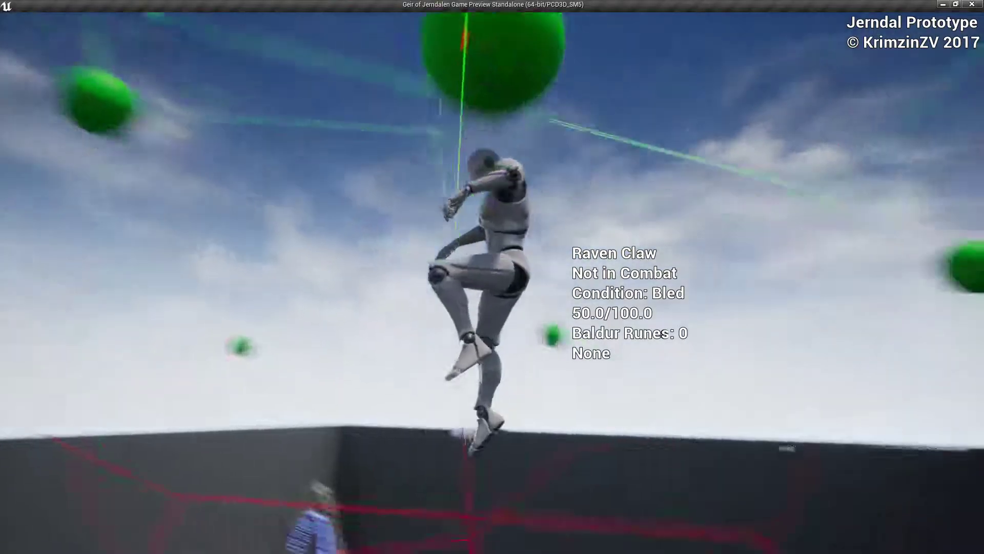
{"action": "key", "text": "e"}
{"action": "key", "text": "e"}
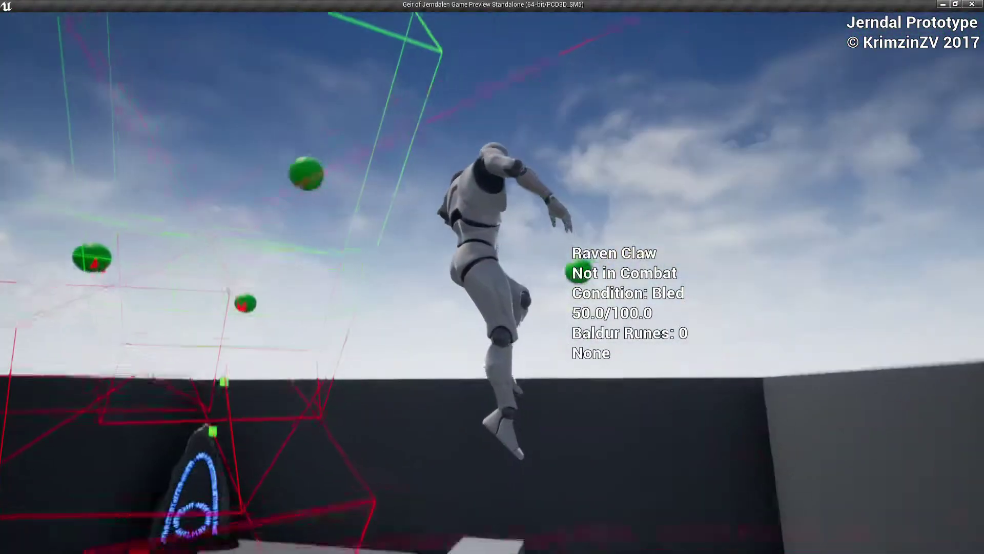
{"action": "key", "text": "e"}
{"action": "key", "text": "e"}
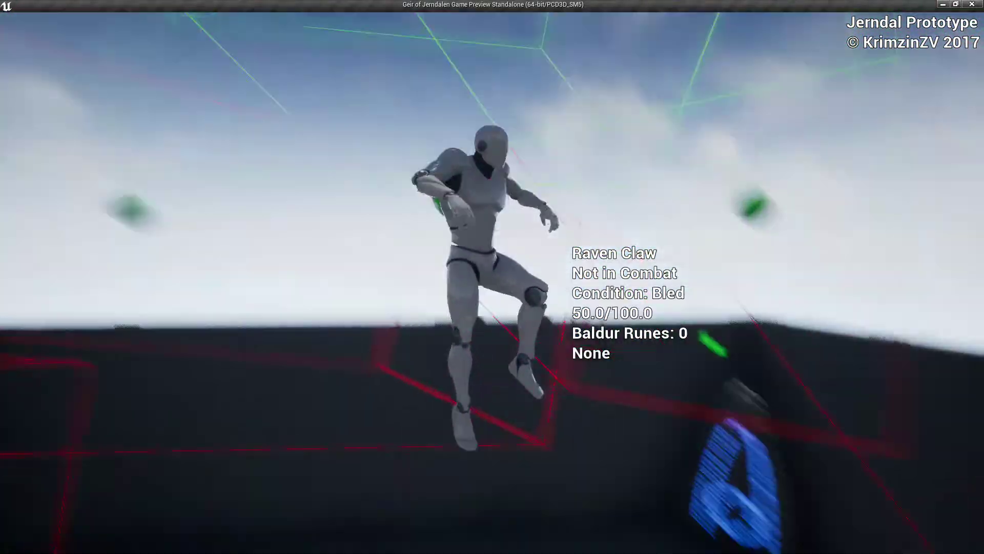
{"action": "key", "text": "e"}
{"action": "key", "text": "e"}
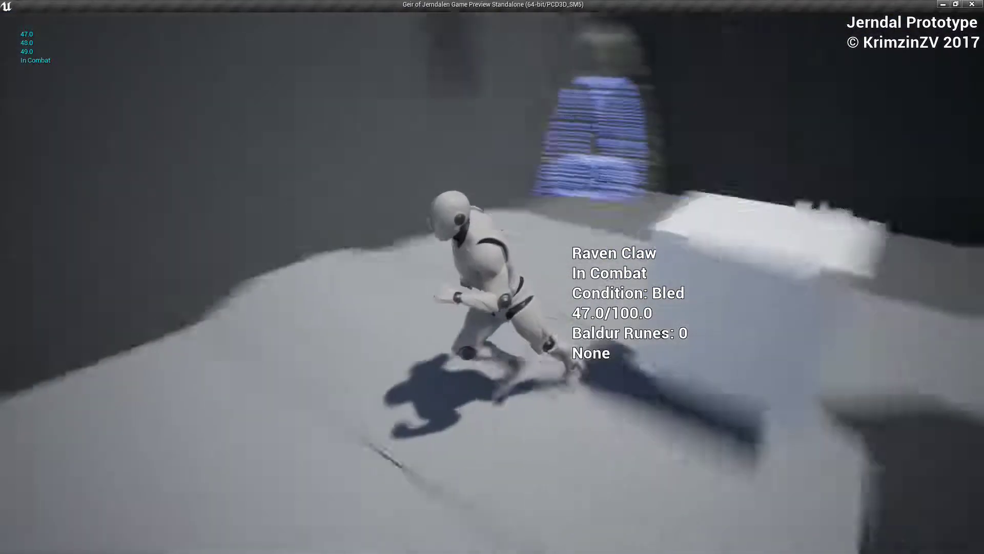
Let health drain to death, respawn Untouched at 100/100 with Magnus, and check the weapon wheel
{"action": "key", "text": "Tab"}
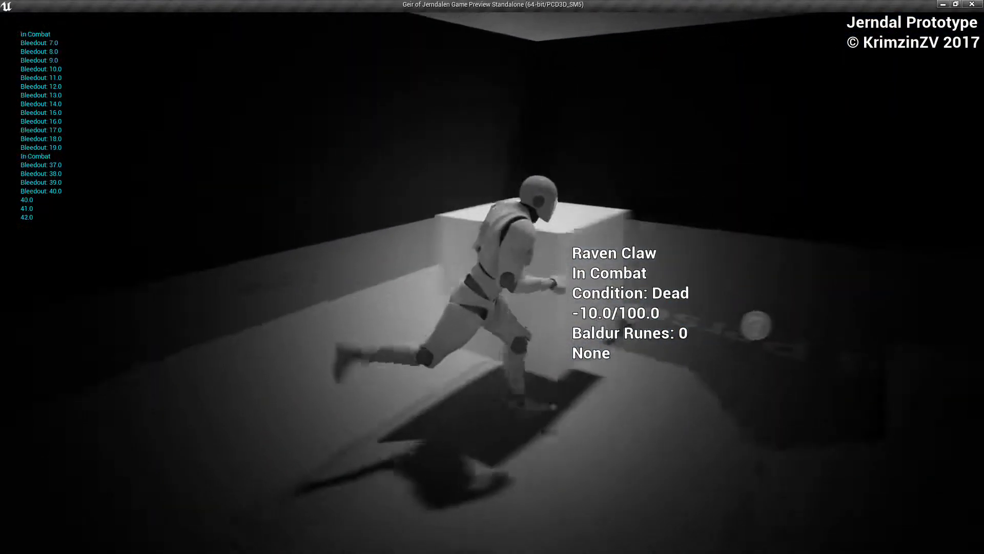
{"action": "key", "text": "Tab"}
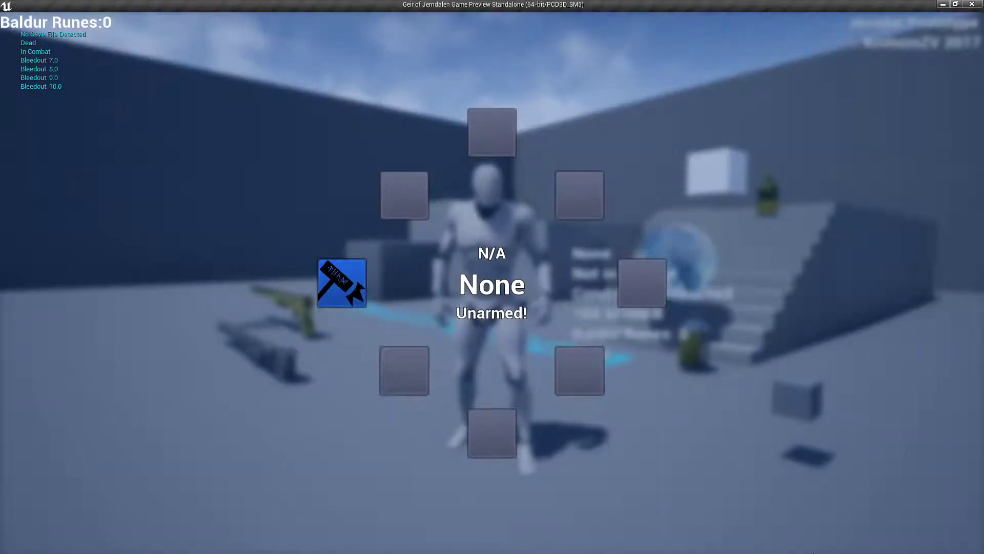
{"action": "key", "text": "Tab"}
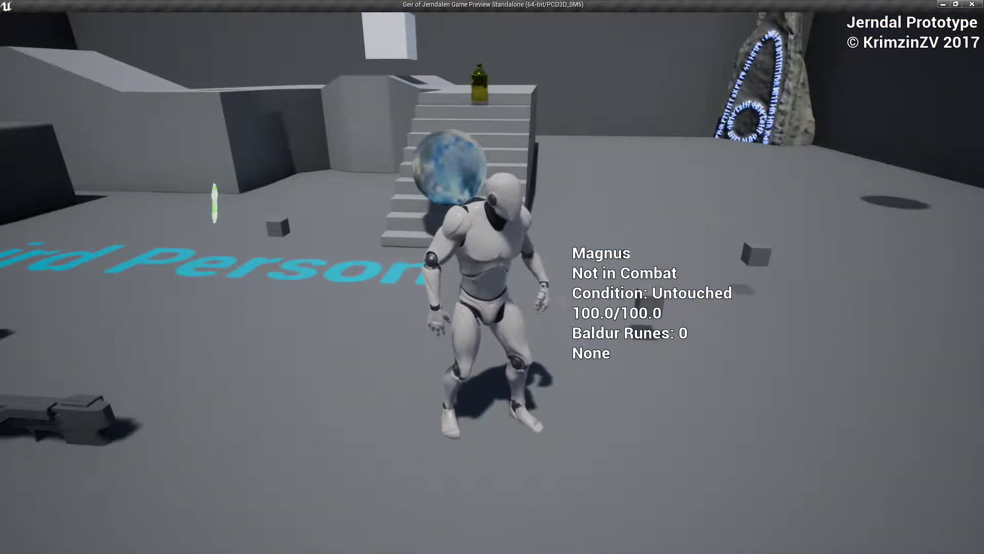
Collect the third Baldur Rune, then run up the stairs and past the rifle to the obelisk
{"action": "key", "text": "w"}
{"action": "key", "text": "w"}
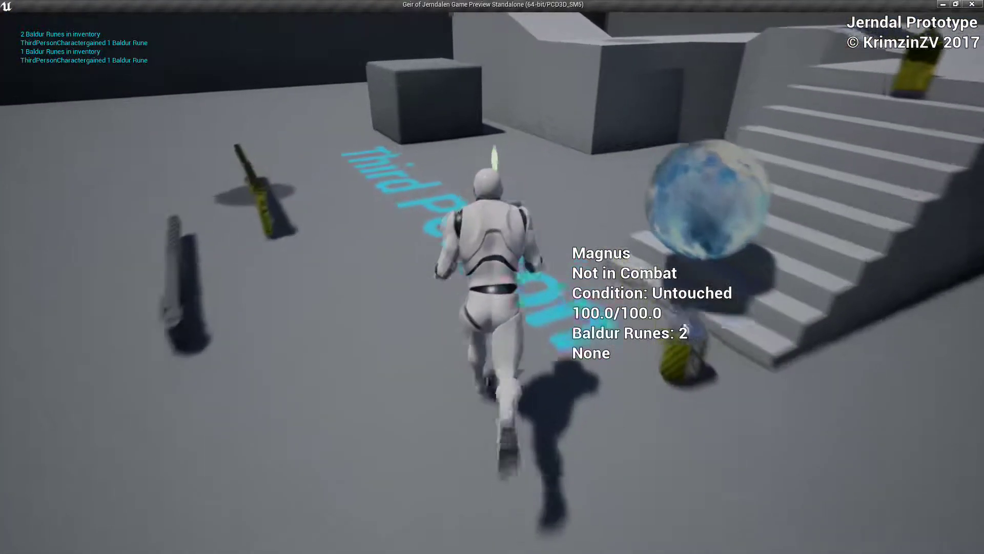
{"action": "key", "text": "w"}
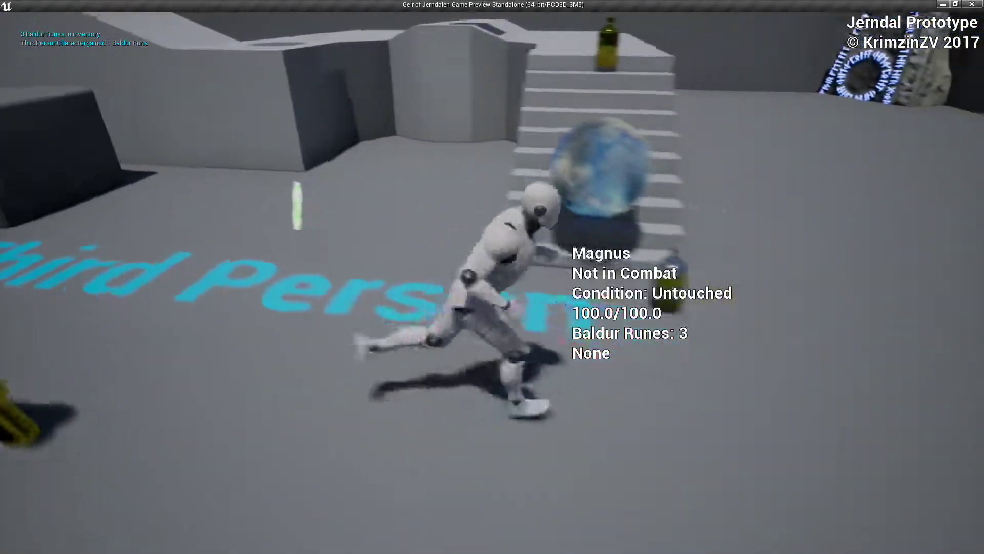
{"action": "key", "text": "w"}
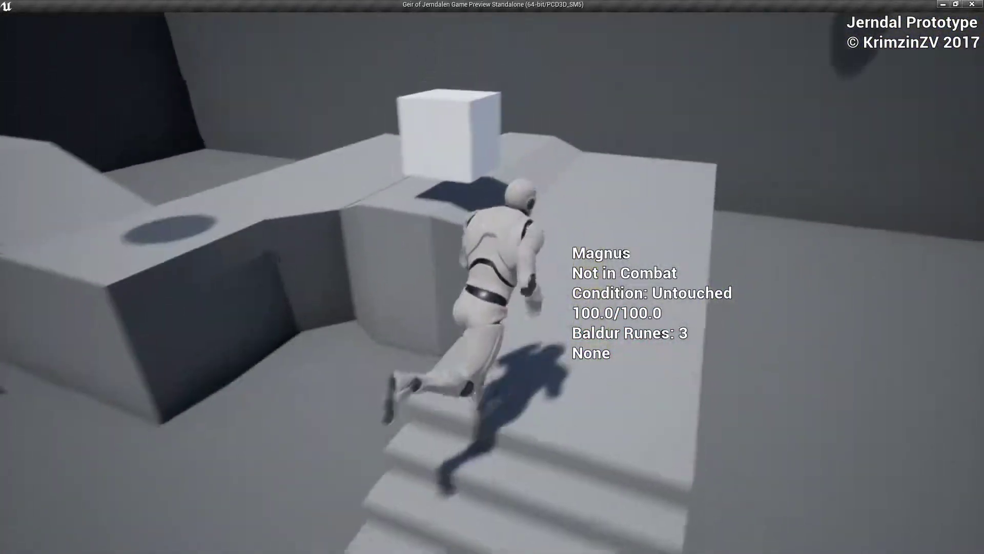
{"action": "key", "text": "w"}
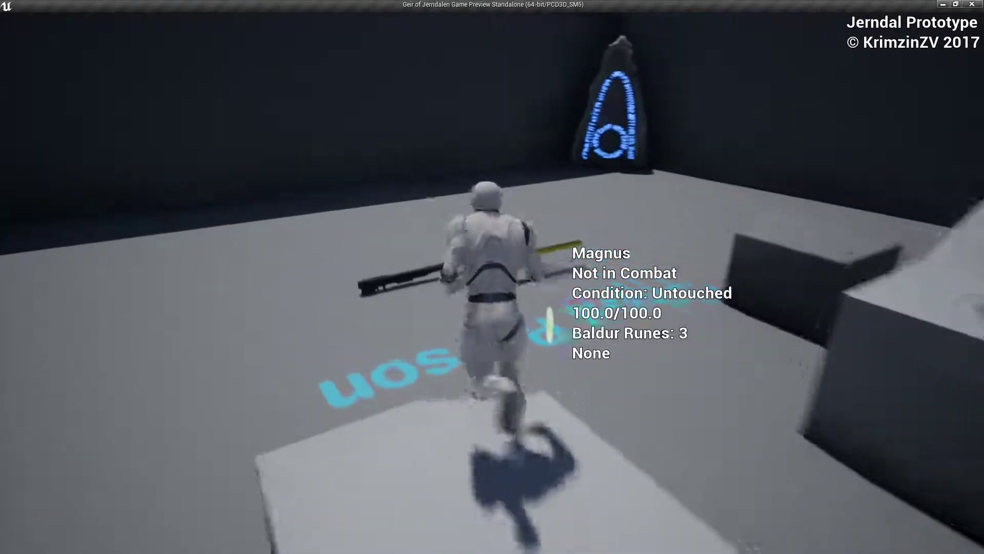
{"action": "key", "text": "w"}
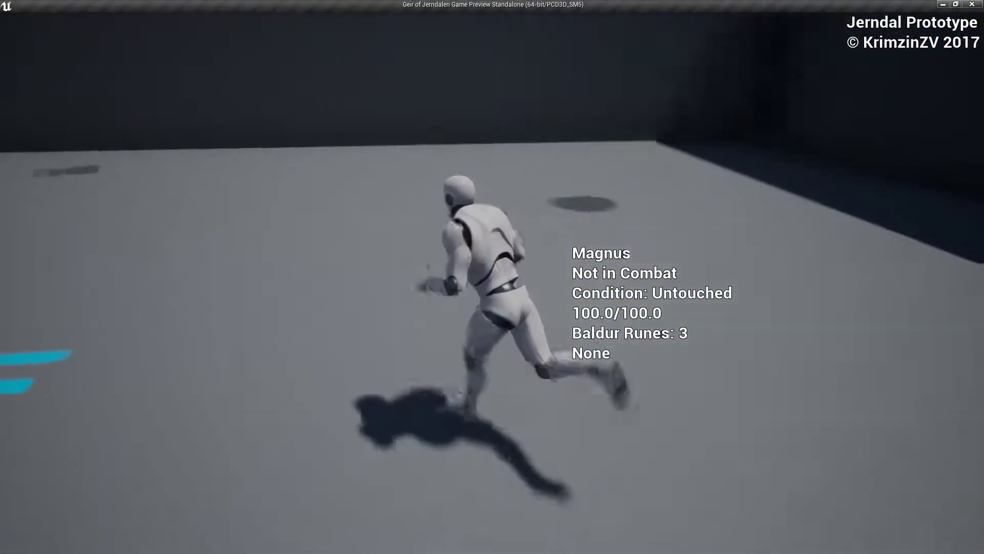
{"action": "key", "text": "w"}
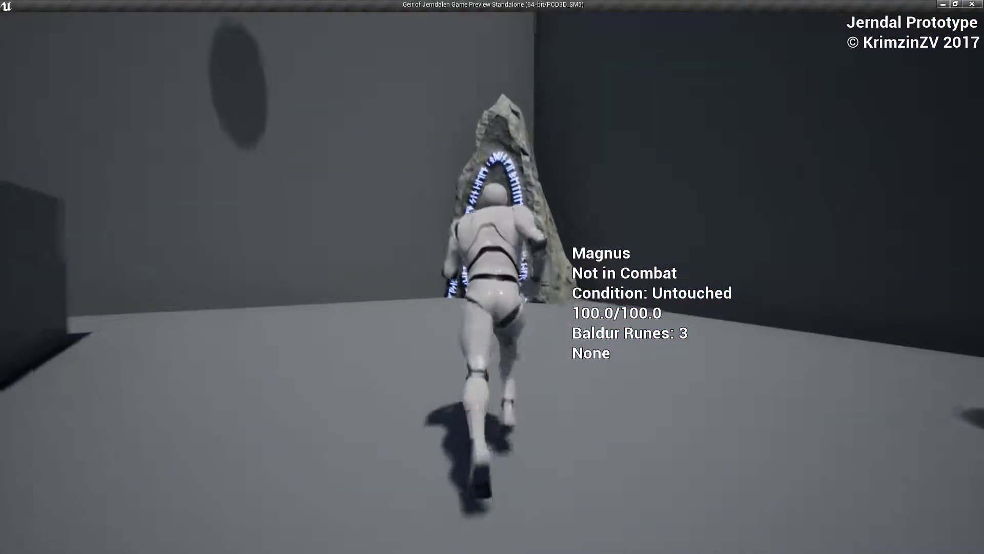
{"action": "key", "text": "w"}
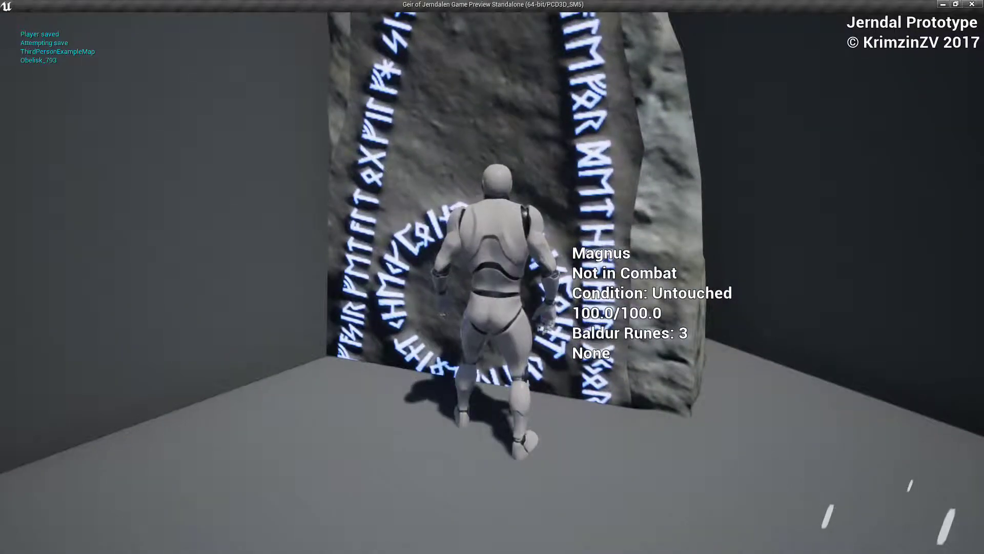
Equip the Skytevåpen musket from the weapon wheel at the obelisk
{"action": "key", "text": "e"}
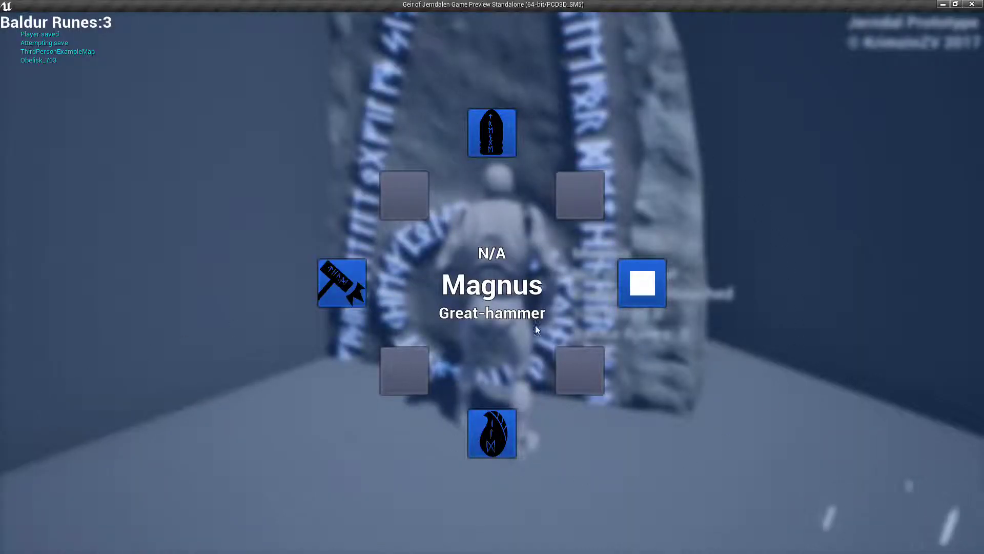
{"action": "key", "text": "e"}
{"action": "key", "text": "e"}
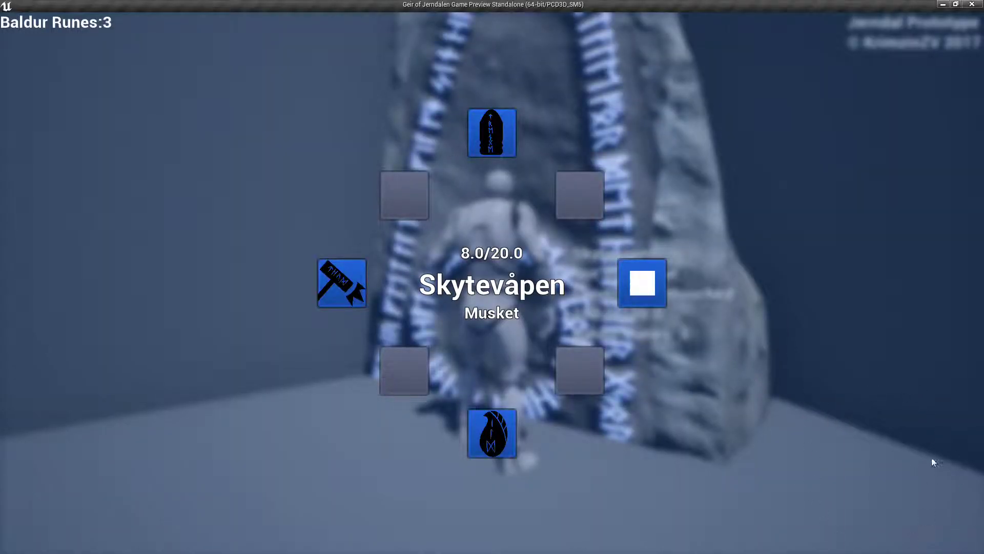
{"action": "key", "text": "e"}
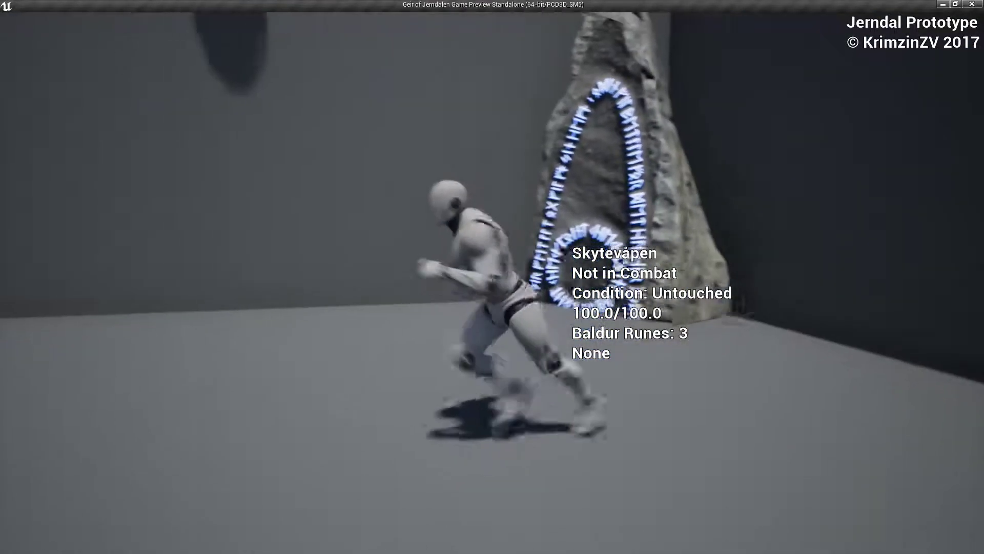
Walk up to the obelisk to save, then run away across the courtyard holding 3 runes
{"action": "key", "text": "w"}
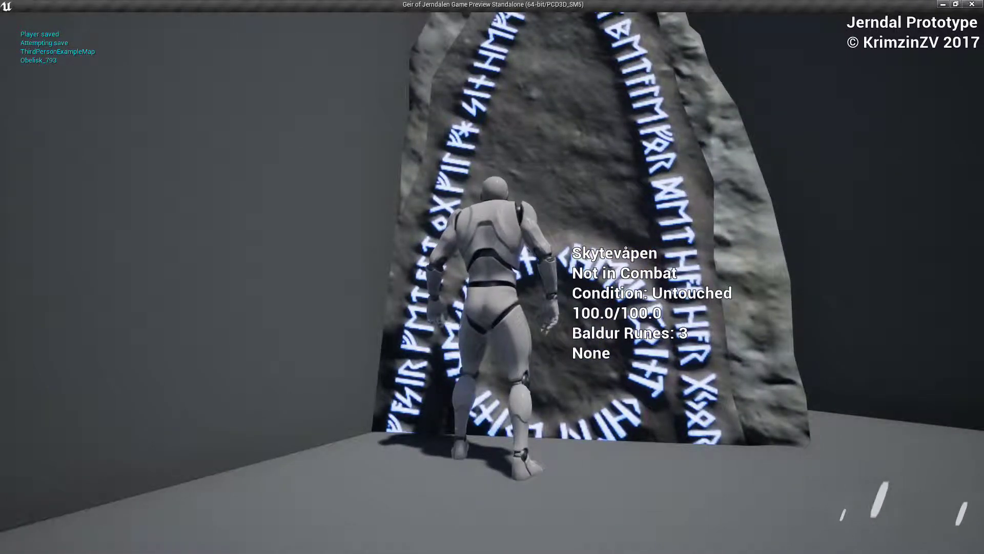
{"action": "key", "text": "s"}
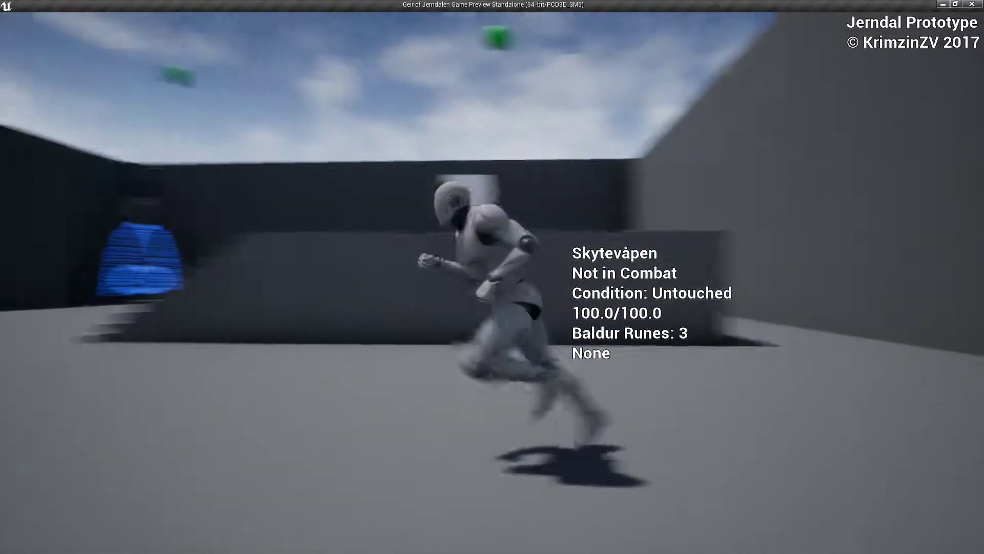
{"action": "key", "text": "s"}
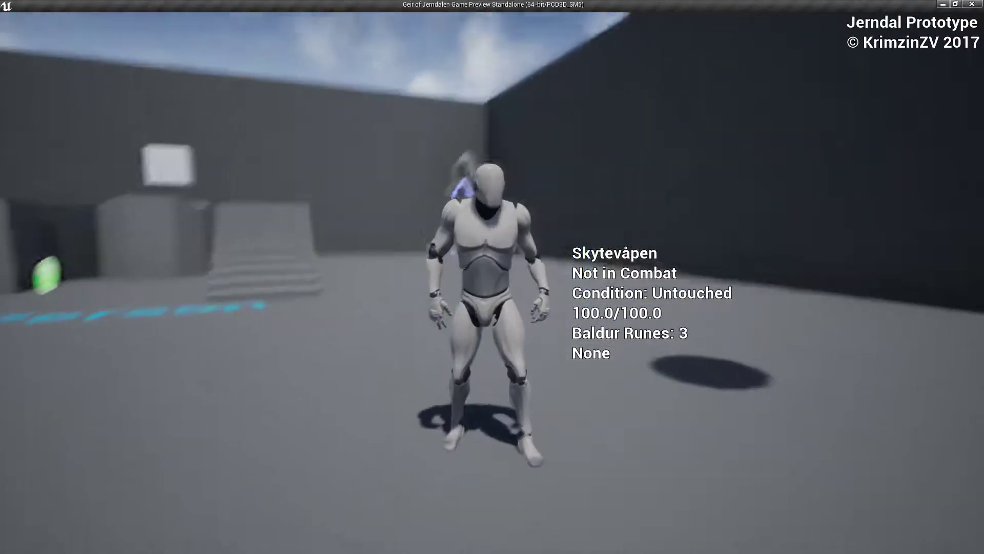
Quit the game, confirm the 2 KB GameProgress.sav, and walk the relaunched game to Obelisk_793
{"action": "key", "text": "Escape"}
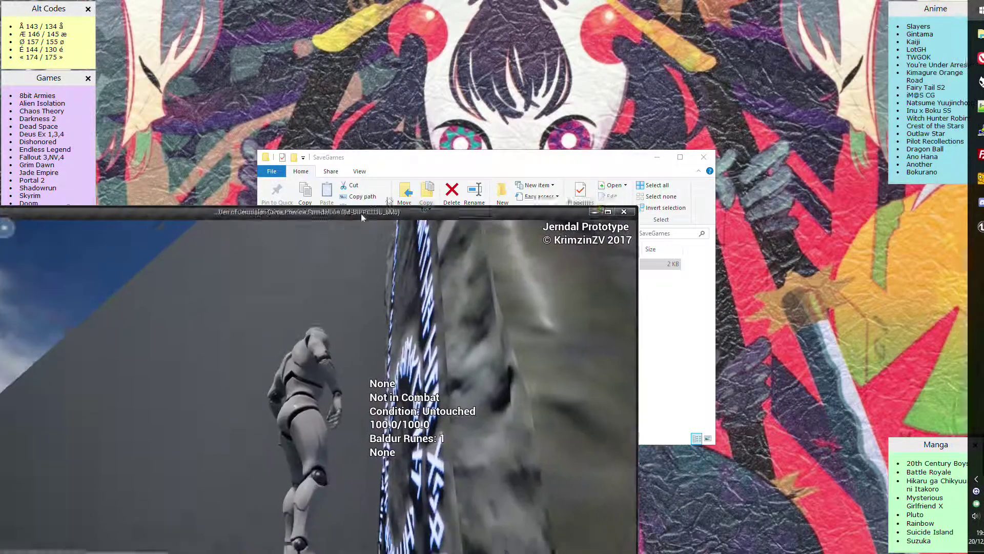
{"action": "key", "text": "w"}
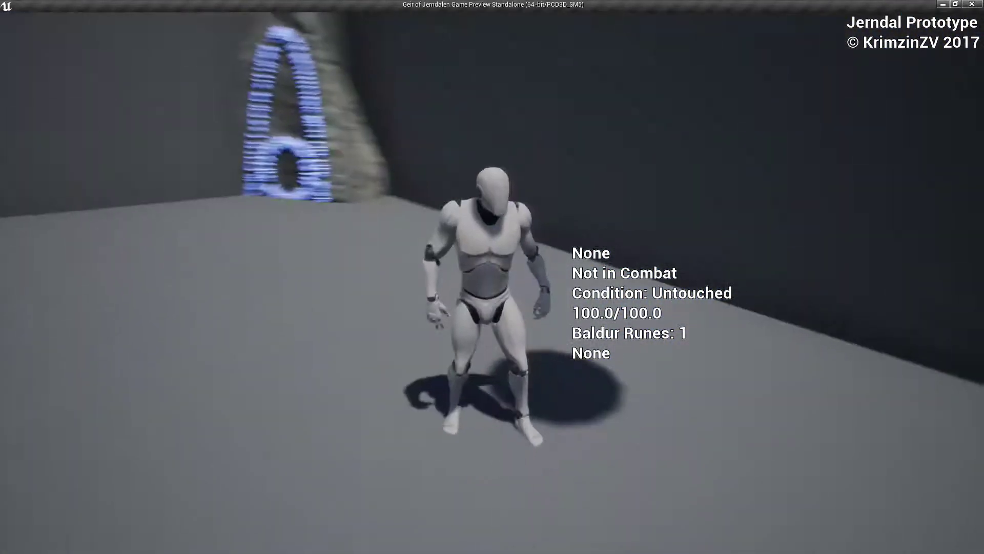
{"action": "key", "text": "w"}
{"action": "key", "text": "w"}
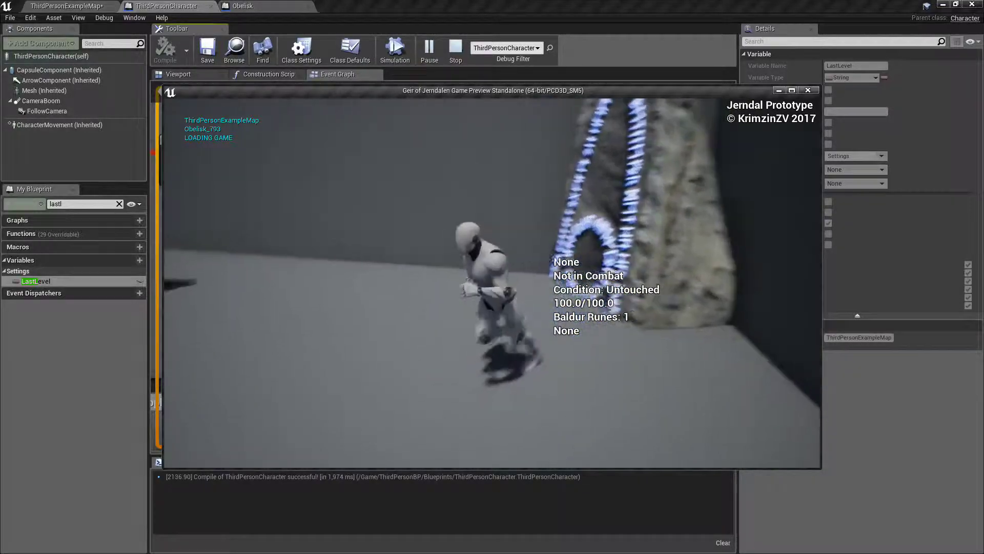
Equip the Magnus great-hammer from the weapon wheel, then quit the game preview
{"action": "key", "text": "Tab"}
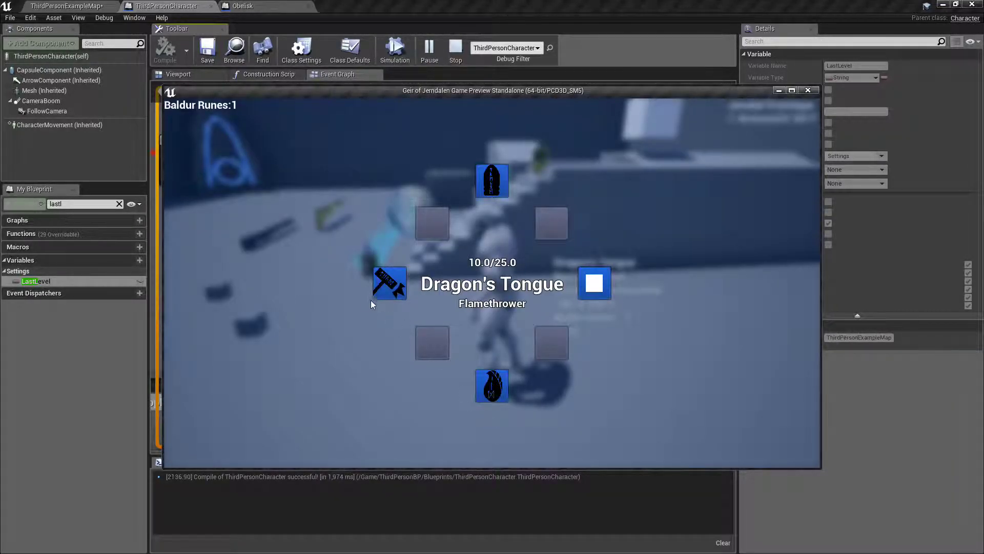
{"action": "left_click", "coordinate": [384, 285]}
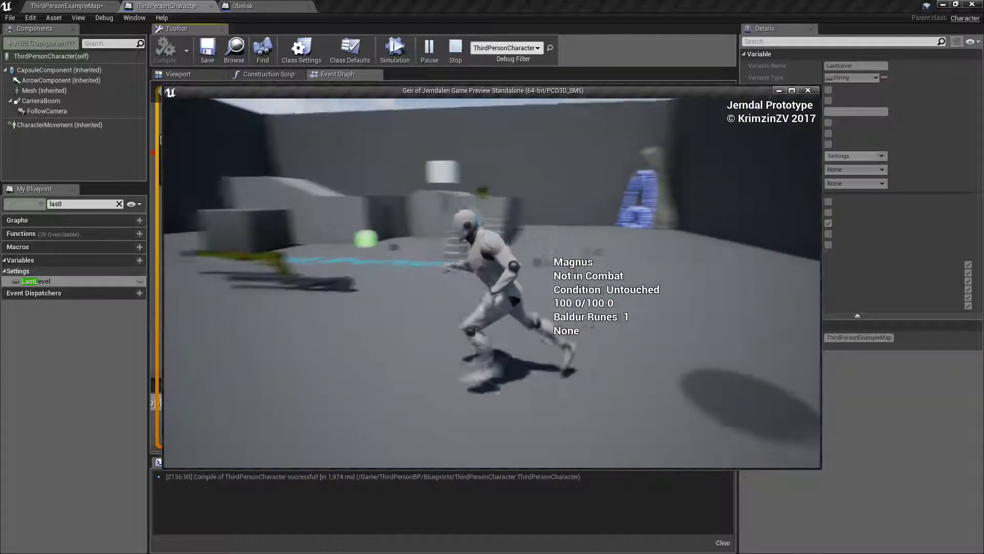
{"action": "key", "text": "Escape"}
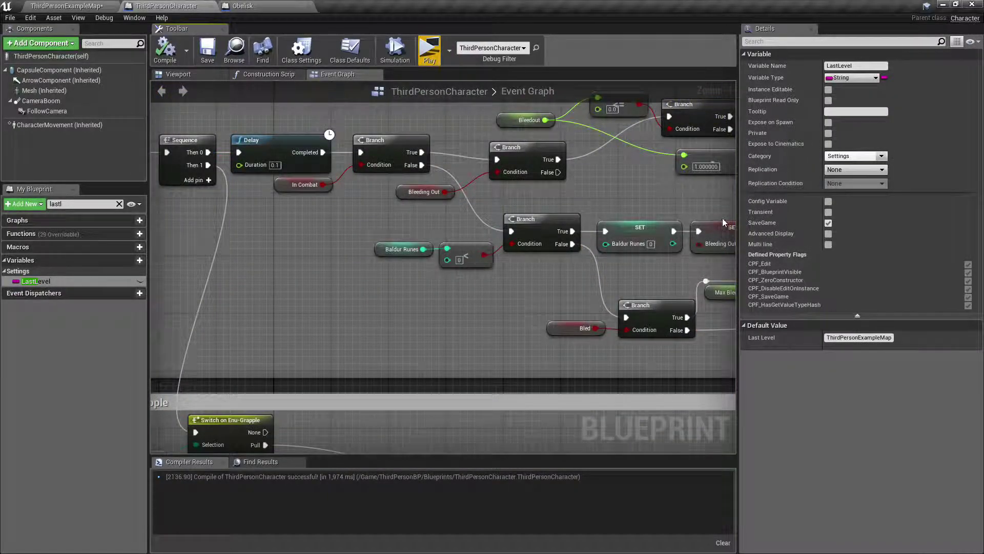
Delete GameProgress.sav from the SaveGames folder and relaunch the game to test without a save
{"action": "key", "text": "super"}
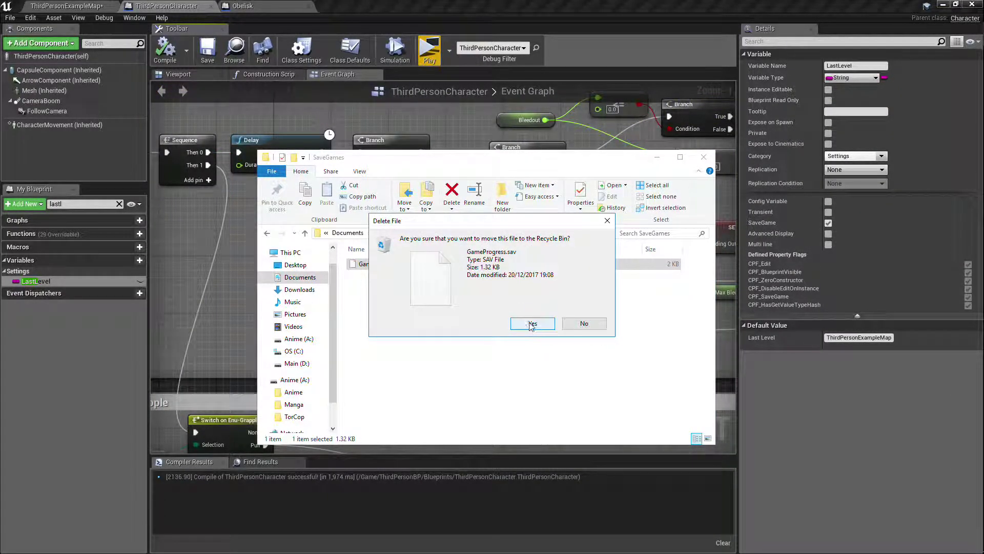
{"action": "left_click", "coordinate": [570, 12]}
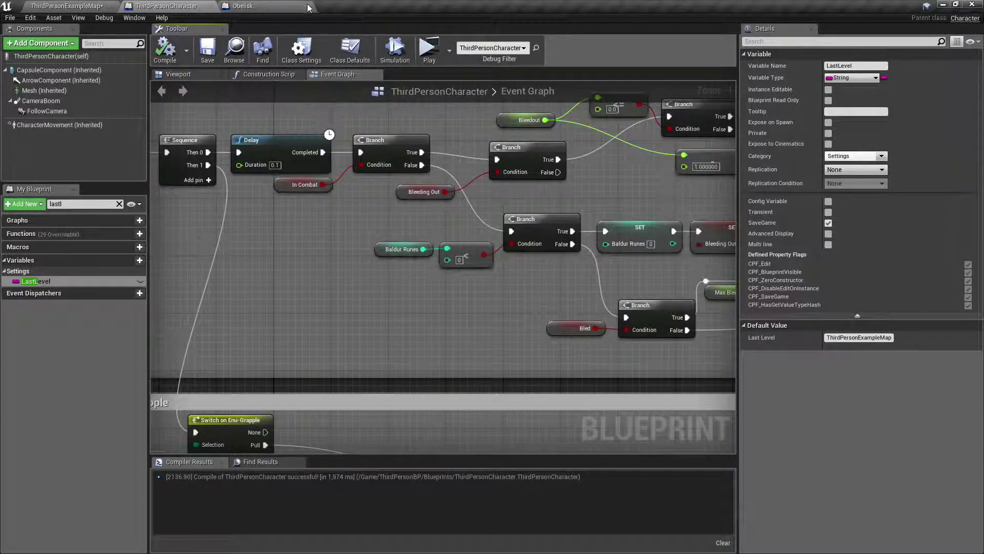
{"action": "left_click", "coordinate": [429, 51]}
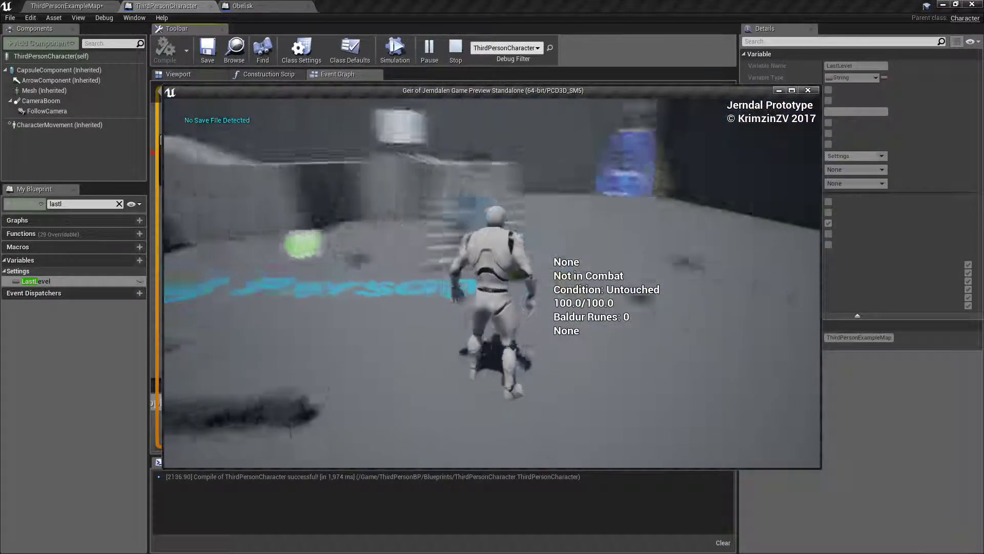
Run up the stairs to the rune obelisk to save with 1 Baldur Rune, then quit
{"action": "key", "text": "Tab"}
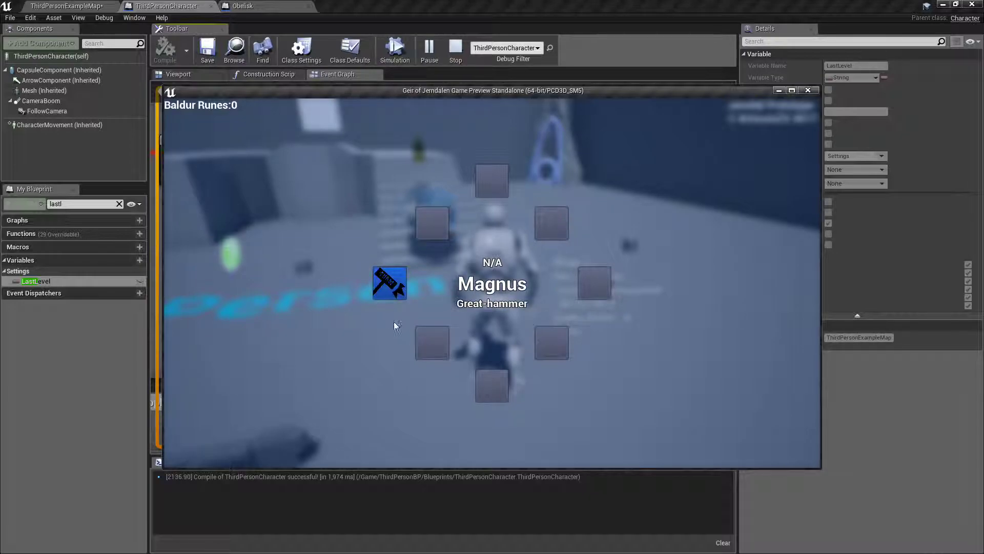
{"action": "key", "text": "Tab"}
{"action": "key", "text": "w"}
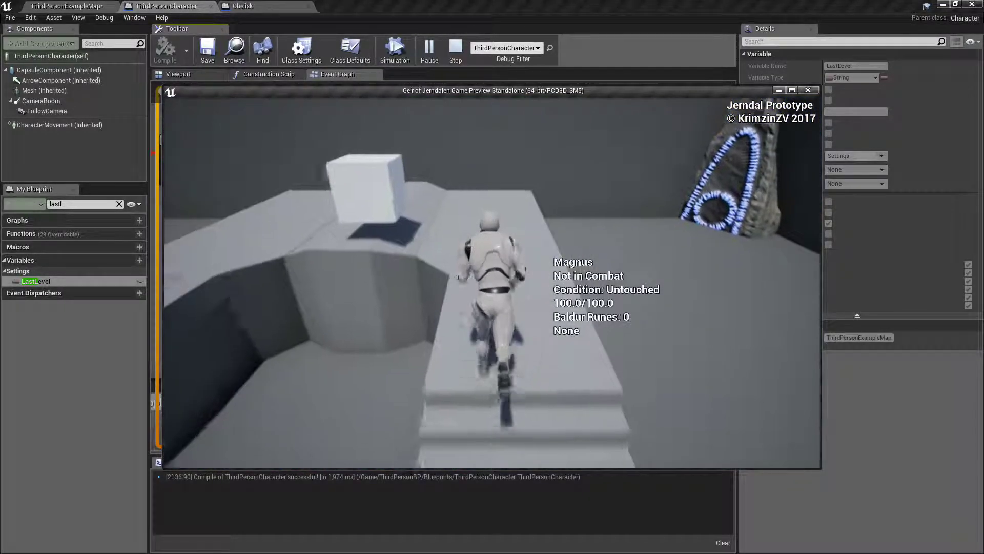
{"action": "key", "text": "a"}
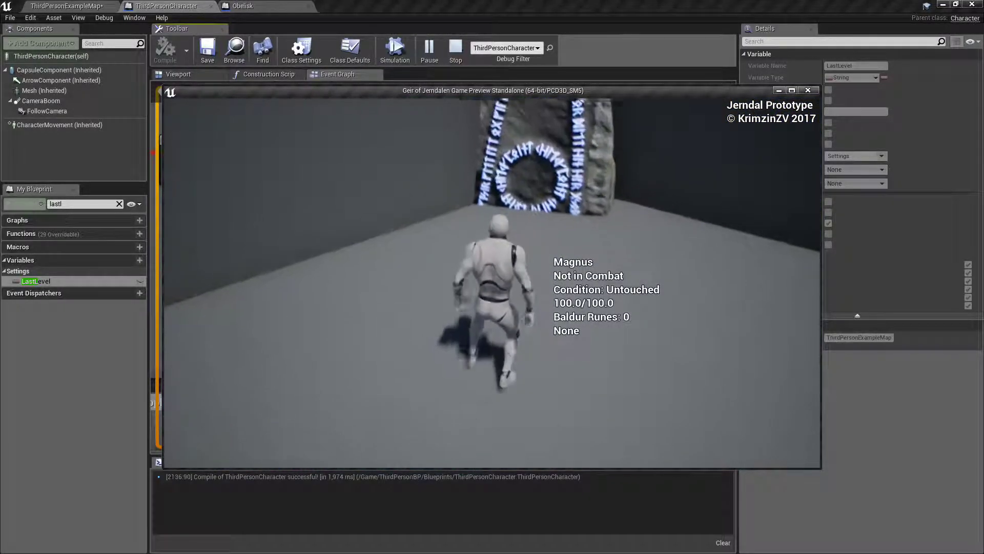
{"action": "key", "text": "w"}
{"action": "key", "text": "a"}
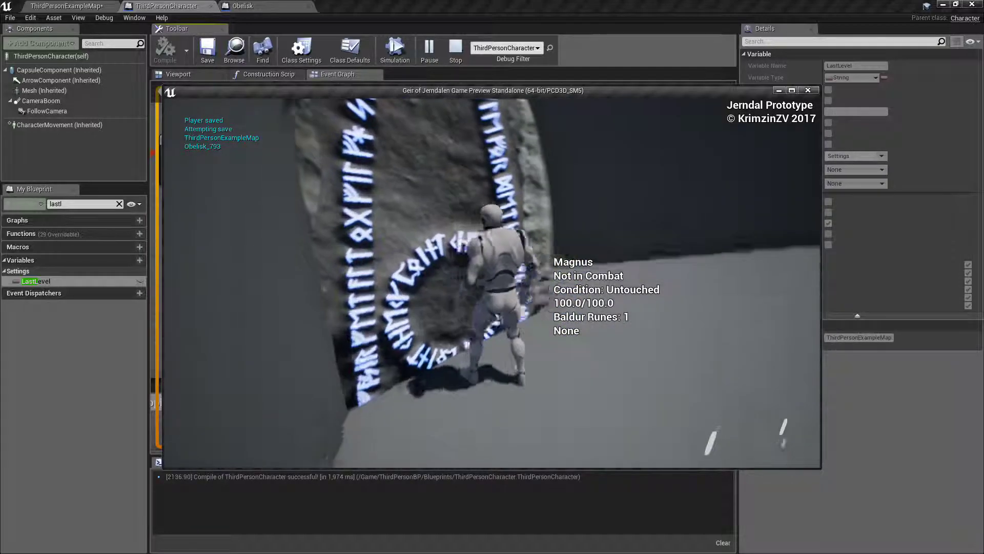
{"action": "key", "text": "Escape"}
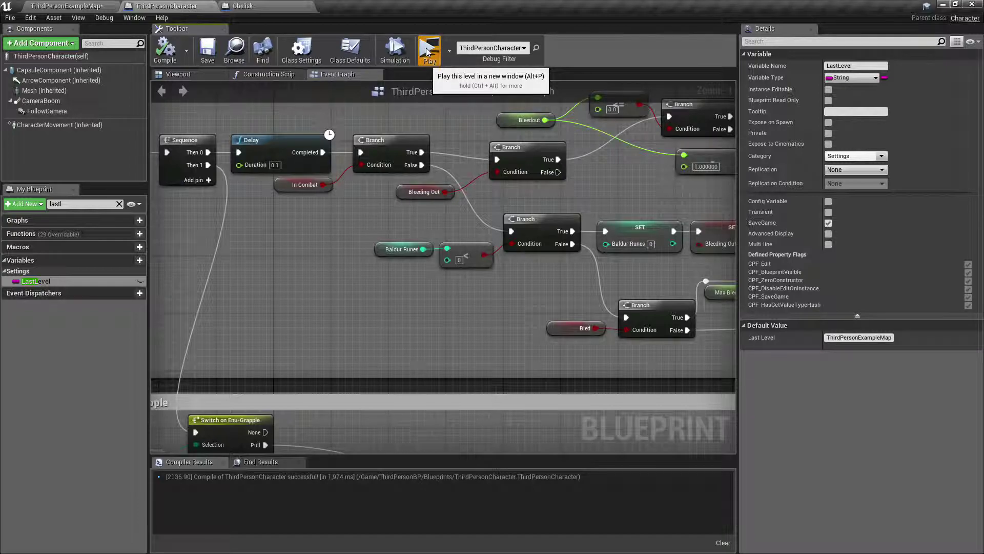
Relaunch the game, collect a second Baldur Rune, and equip Dragon's Tongue from the weapon wheel
{"action": "left_click", "coordinate": [428, 50]}
{"action": "key", "text": "w"}
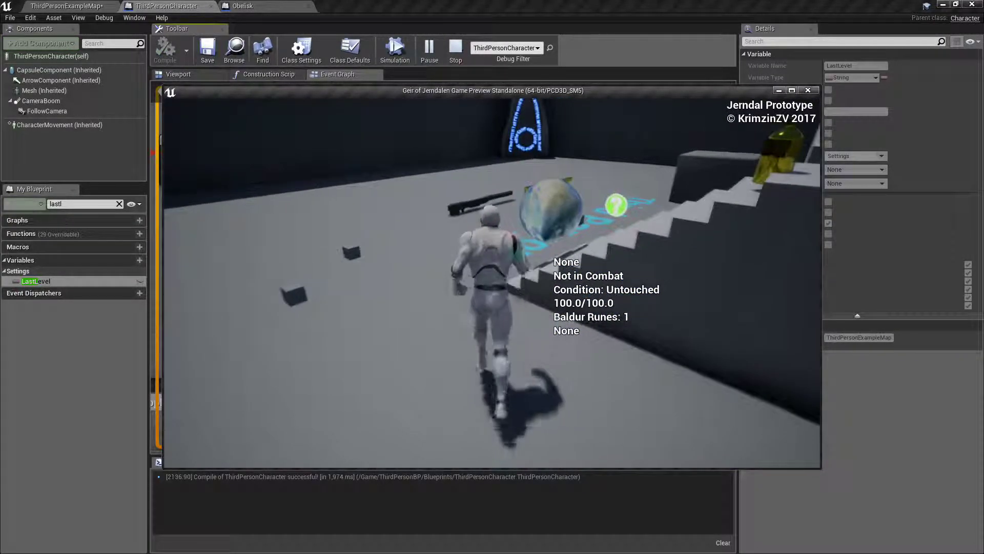
{"action": "key", "text": "Tab"}
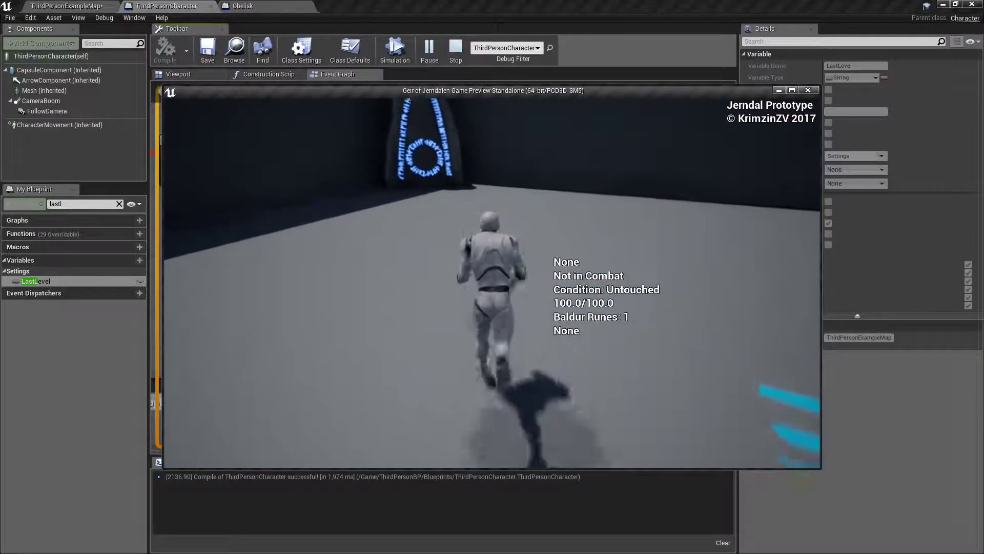
{"action": "key", "text": "Tab"}
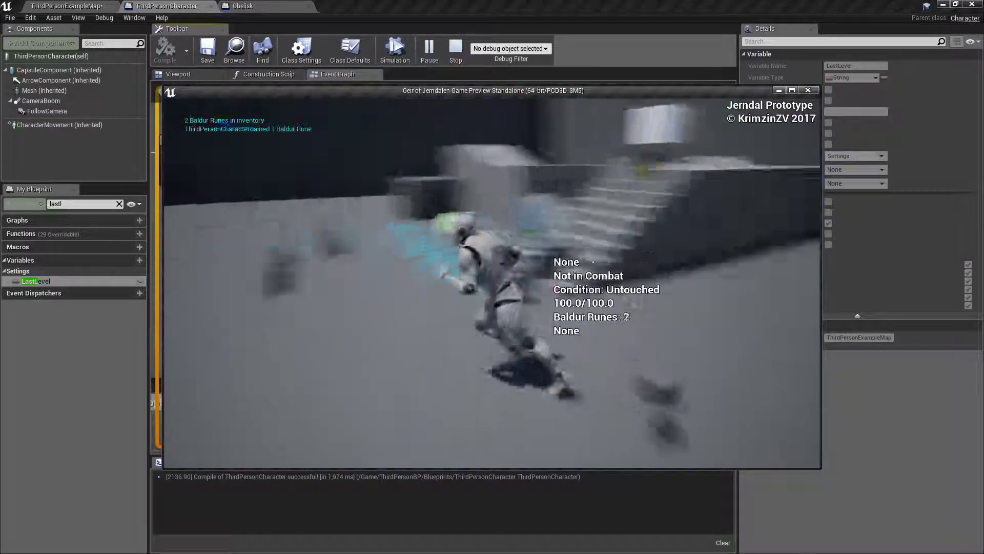
{"action": "key", "text": "Tab"}
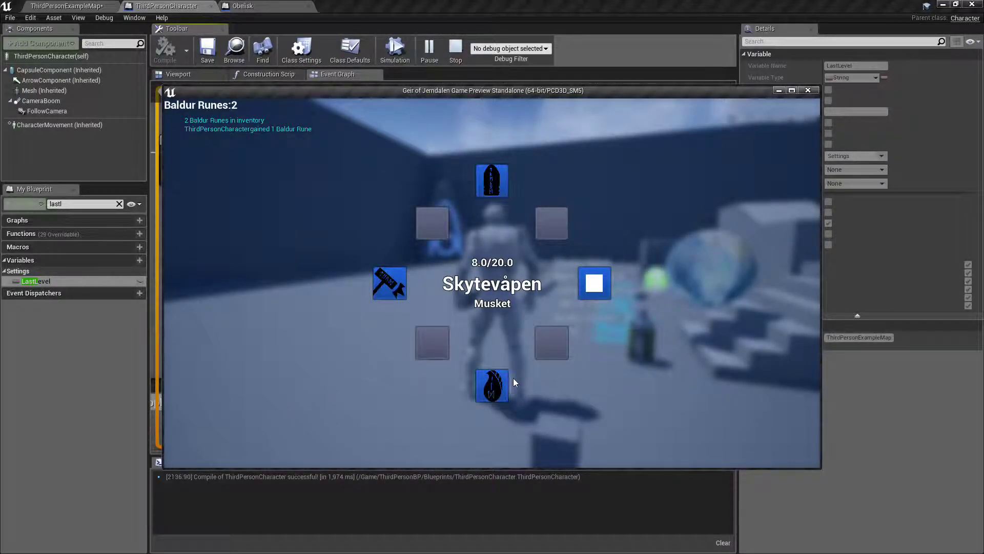
{"action": "left_click", "coordinate": [495, 376]}
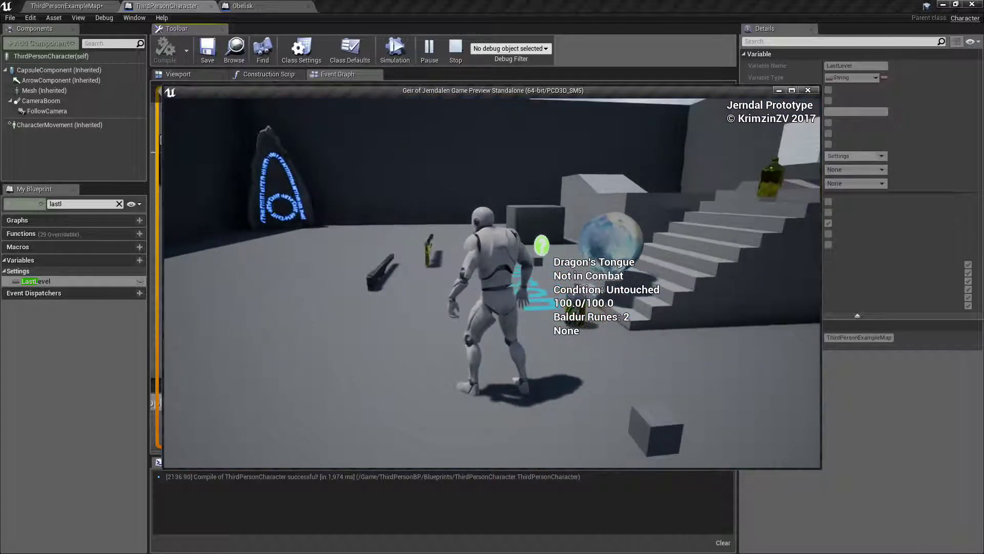